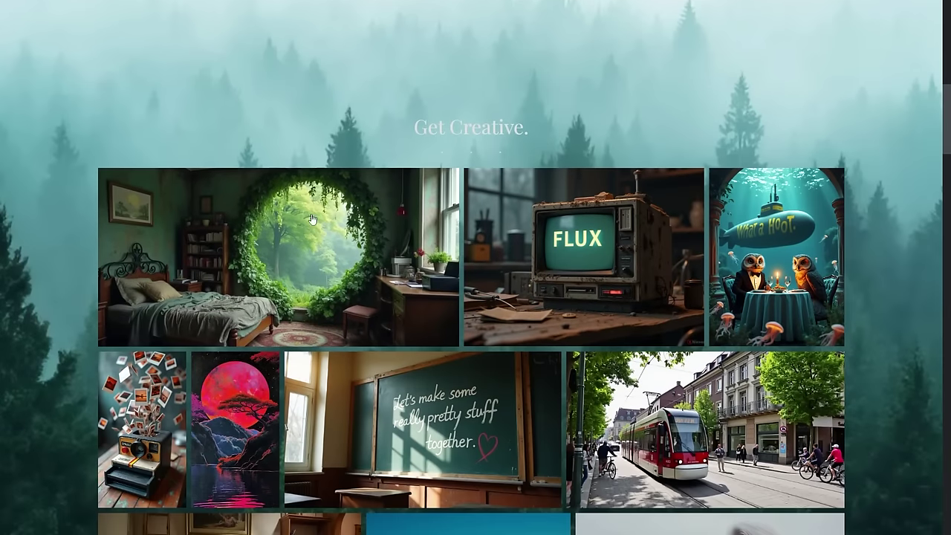
scroll(327, 245, down, 3)
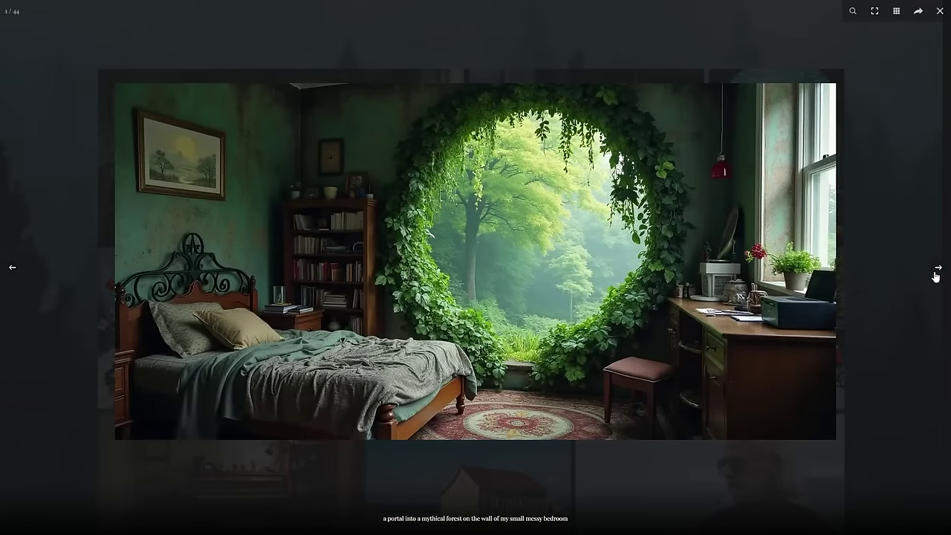
Browse the gallery samples: FLUX monitor, underwater owls, polaroid camera, barn photo and beyond
click(936, 272)
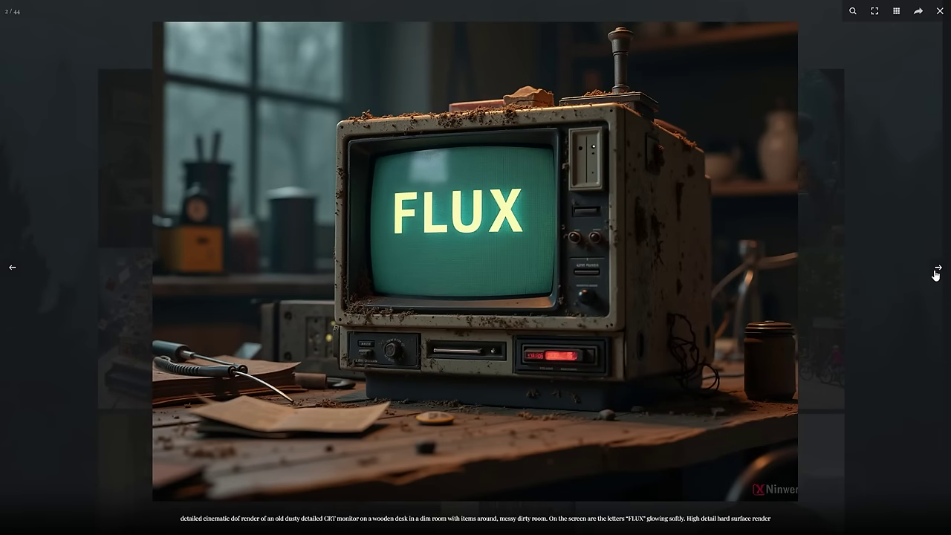
click(936, 273)
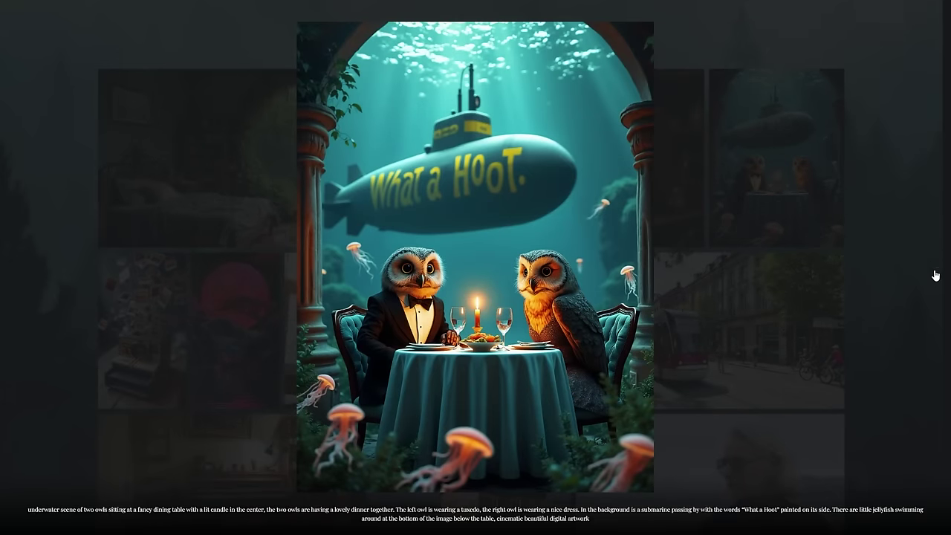
click(937, 272)
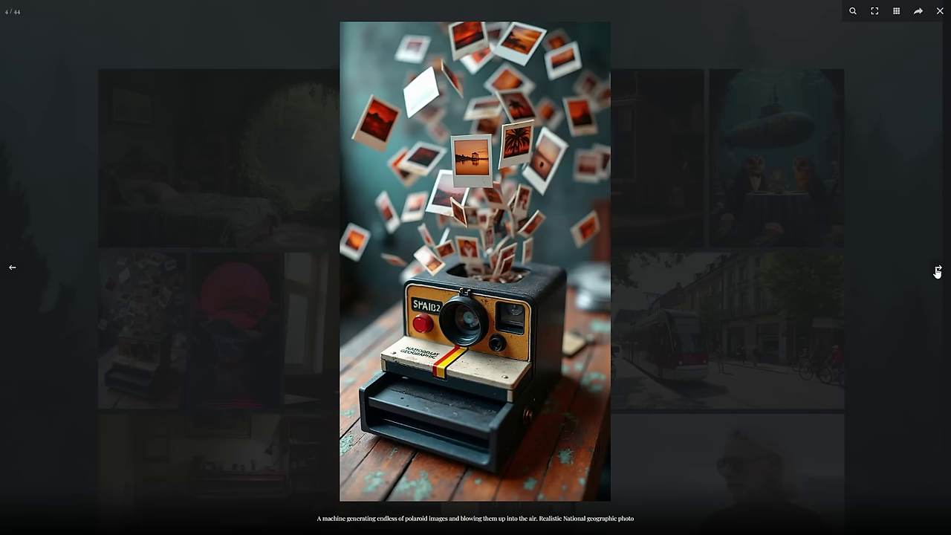
click(938, 273)
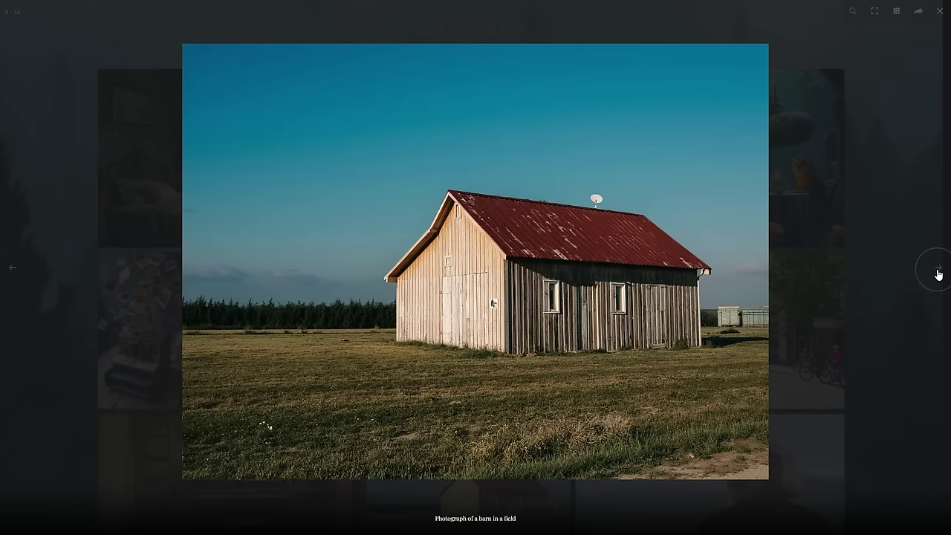
click(939, 272)
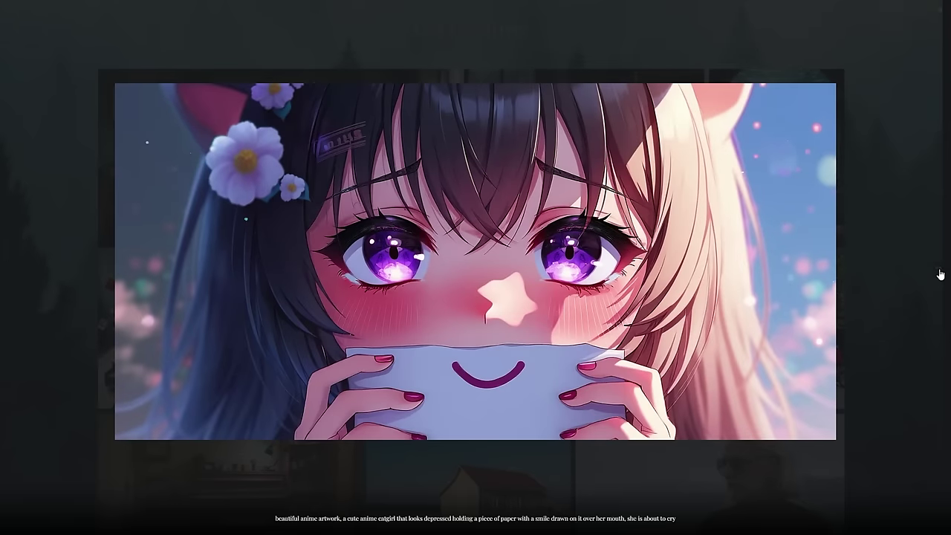
Close the image viewer and step the ComfyUI preview to the batch's third image
click(817, 44)
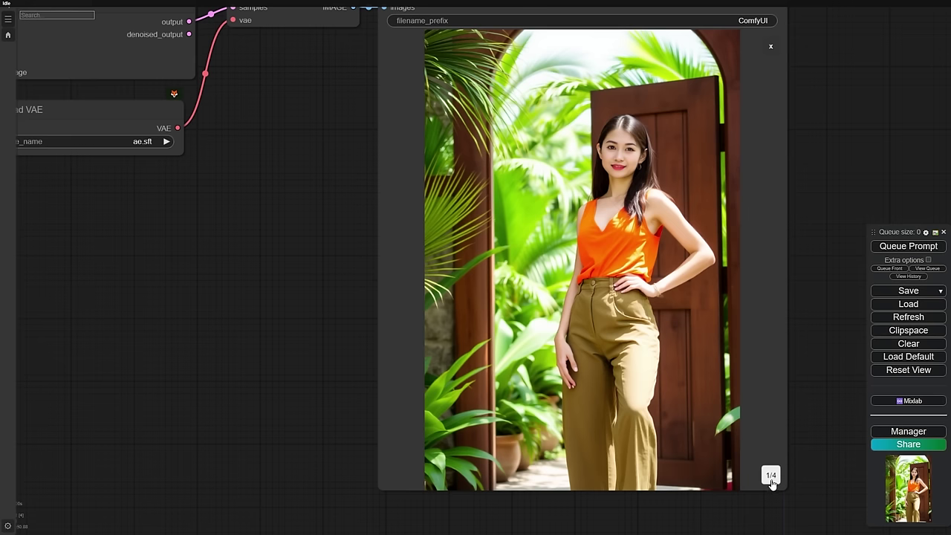
click(772, 480)
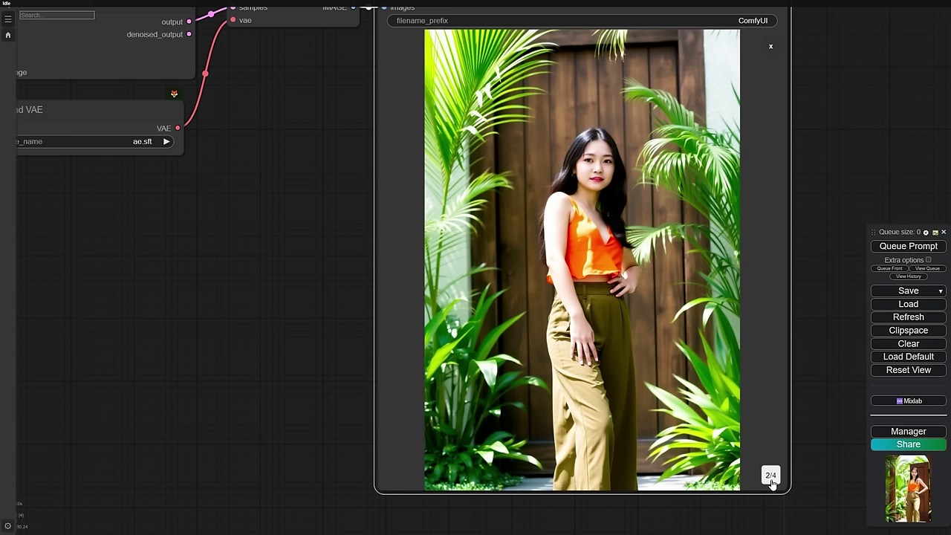
click(772, 479)
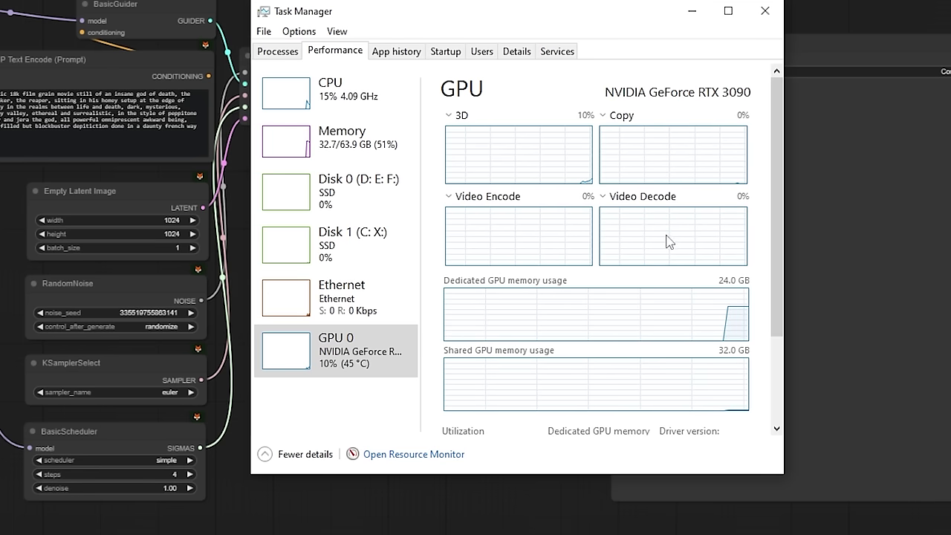
Check GPU memory at 15.8/24.0 GB, then view system memory: 32.2 of 64 GB used
drag(781, 245, 786, 340)
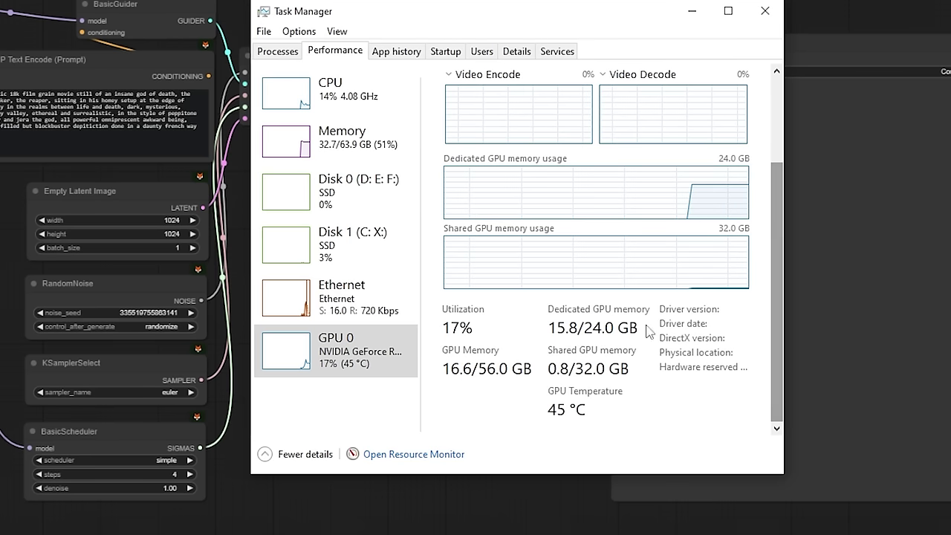
click(344, 160)
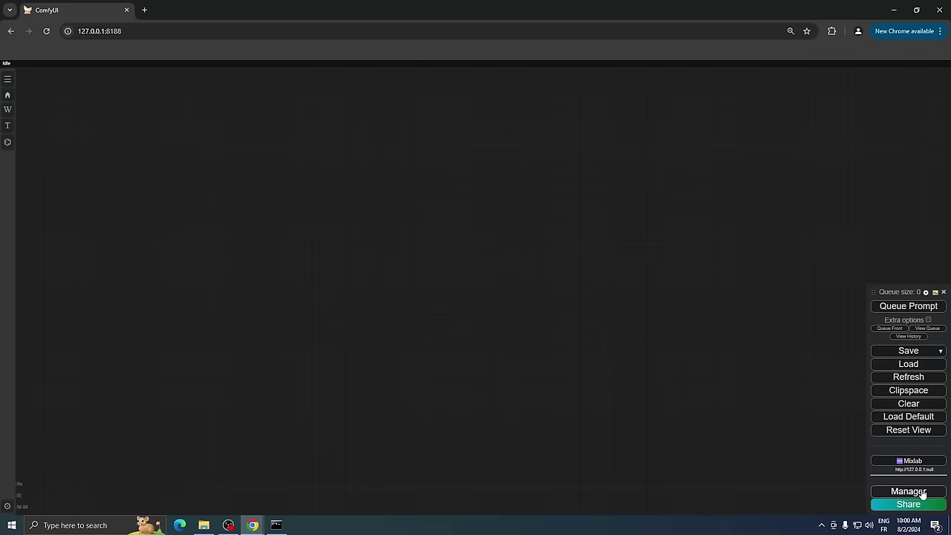
Run Update ComfyUI and Update All from the Manager, then minimize the launcher console
click(908, 491)
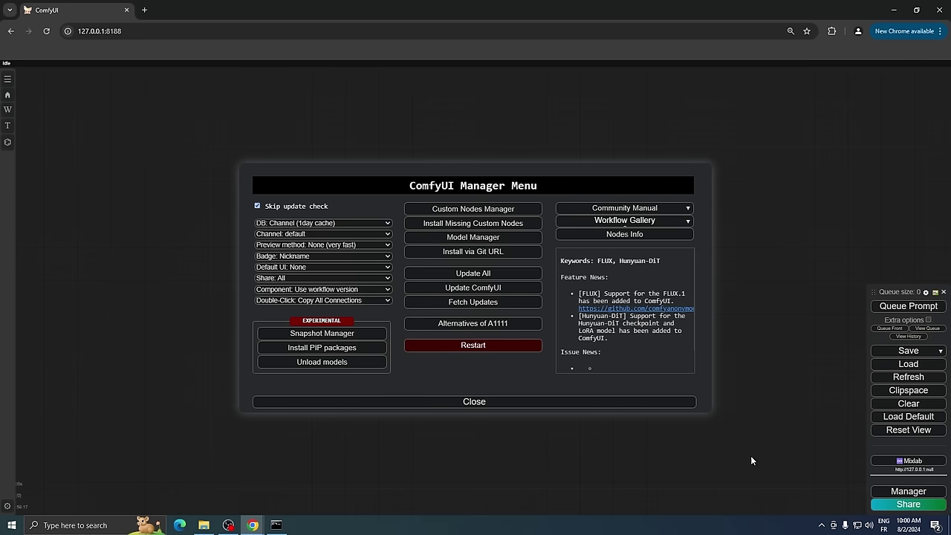
click(515, 288)
click(513, 273)
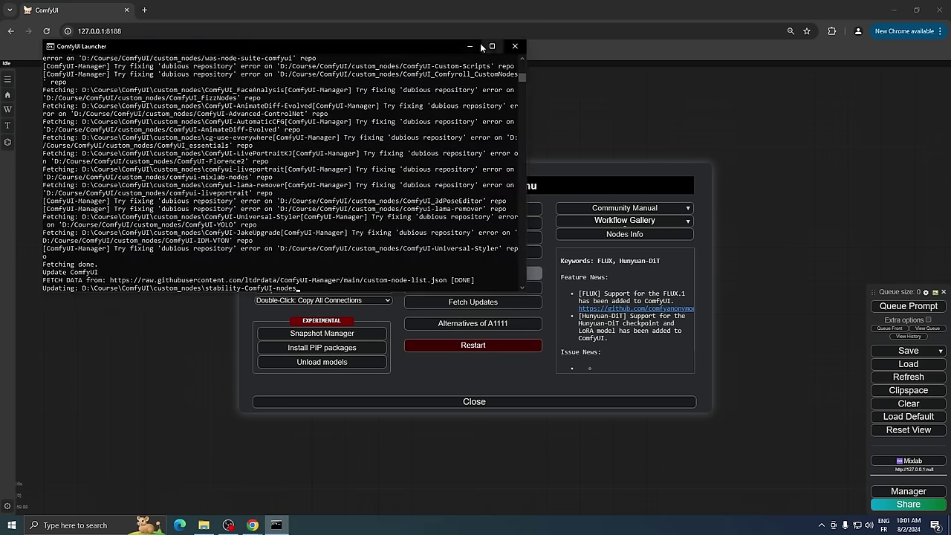
click(478, 46)
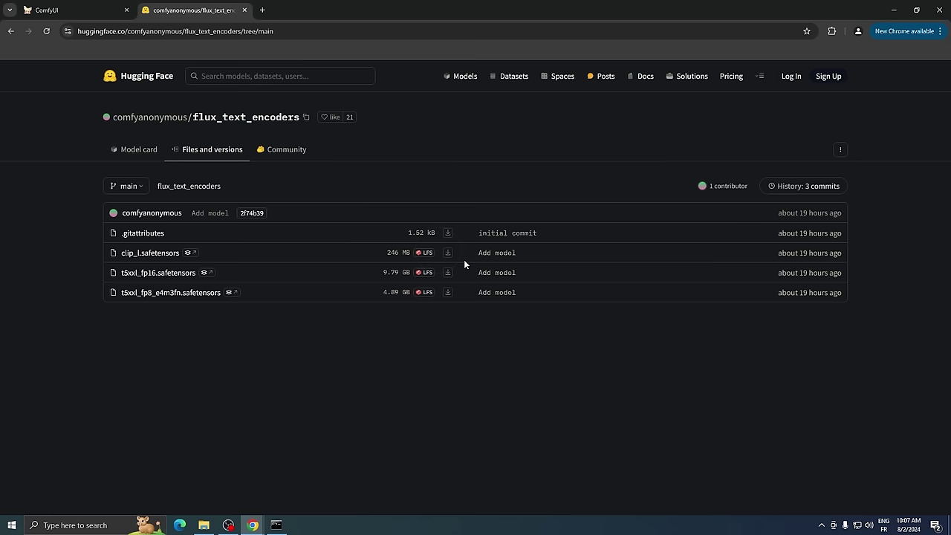
Save clip_l.safetensors from Hugging Face into ComfyUI\models\clip
right_click(448, 254)
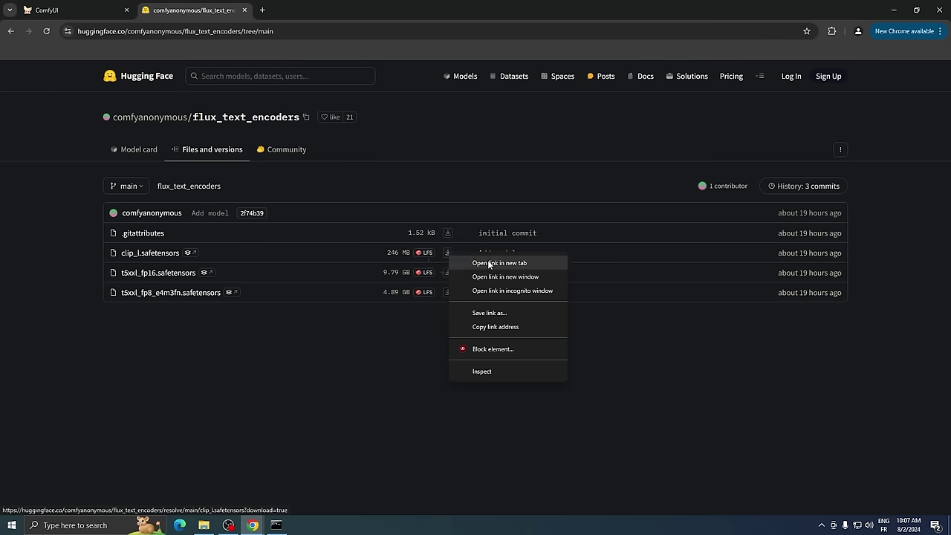
click(491, 313)
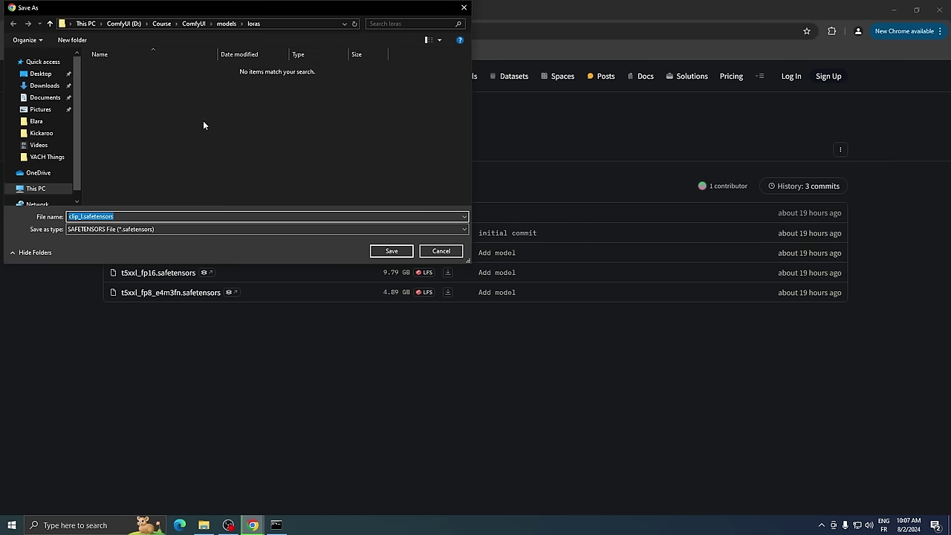
click(192, 24)
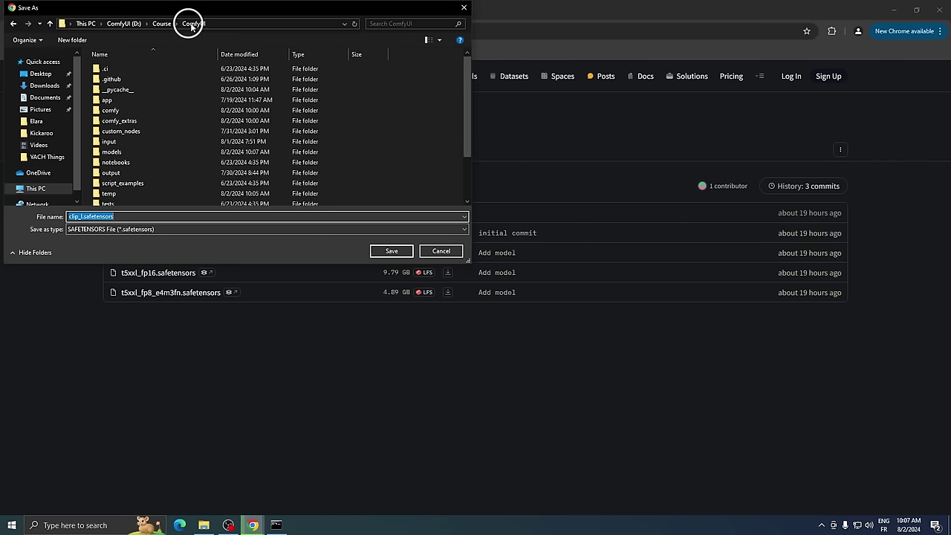
double_click(137, 152)
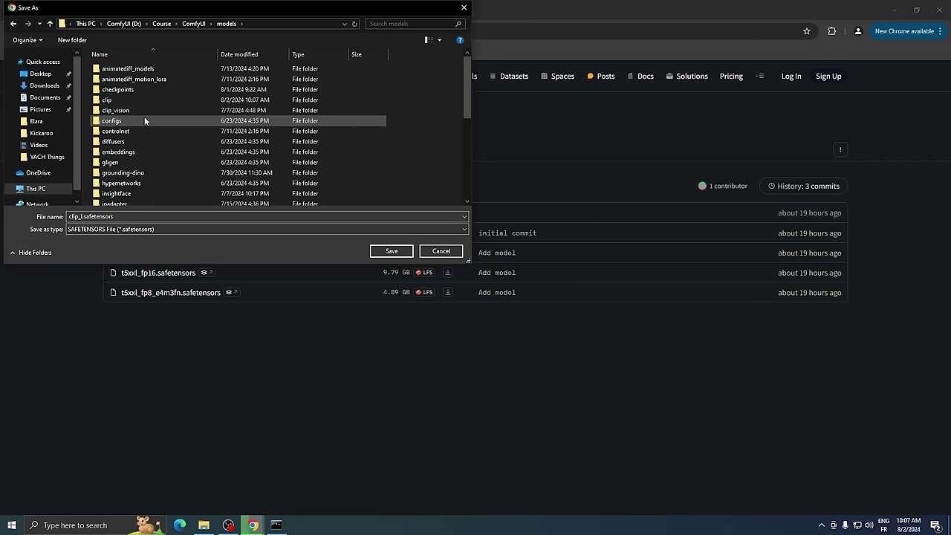
double_click(120, 101)
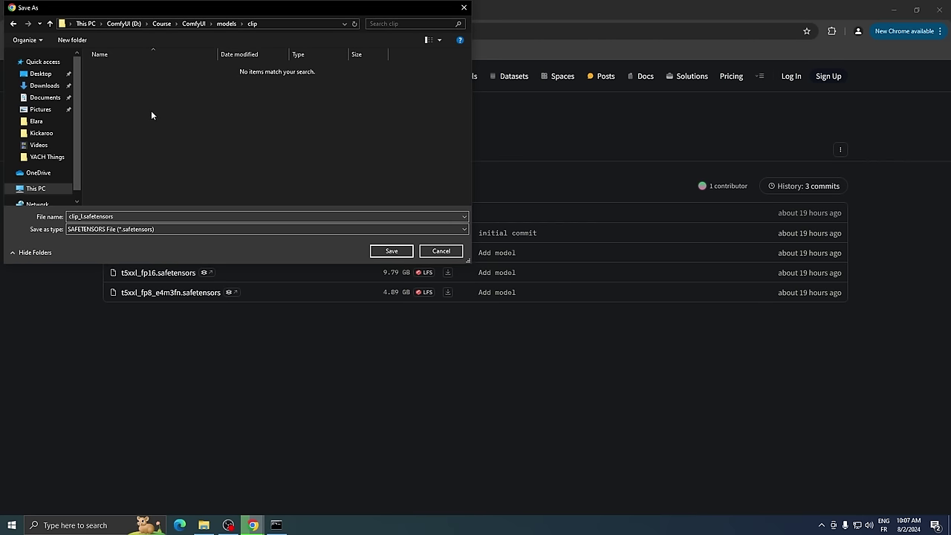
click(391, 251)
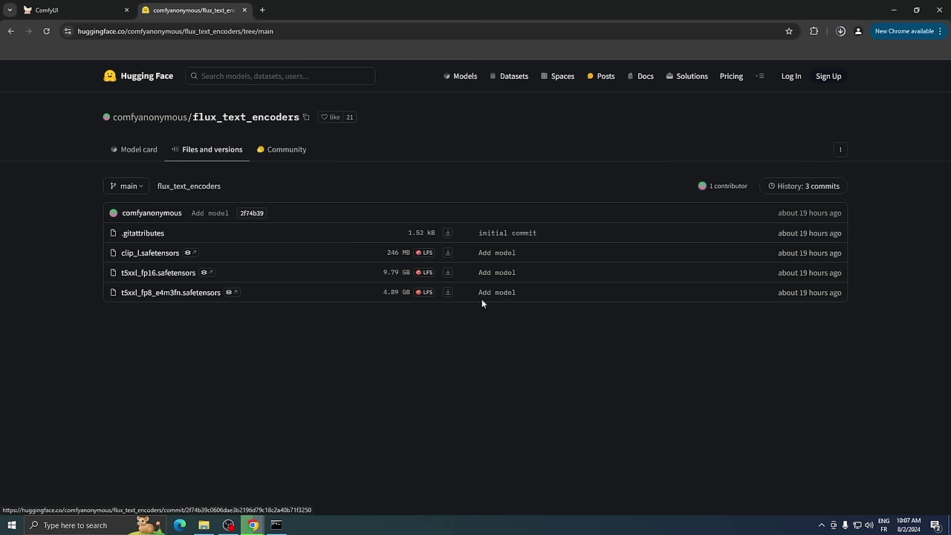
Save t5xxl_fp8_e4m3fn.safetensors into the same ComfyUI\models\clip folder
double_click(130, 292)
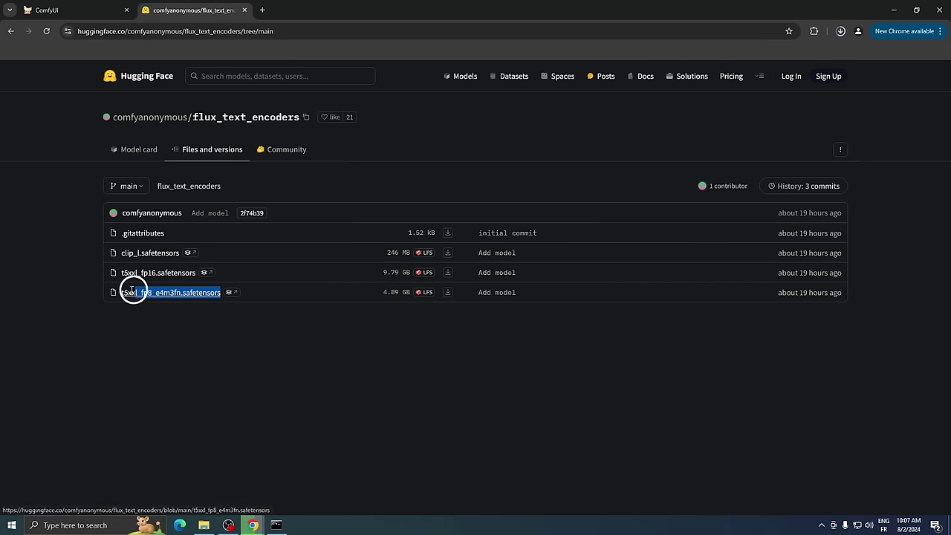
click(272, 327)
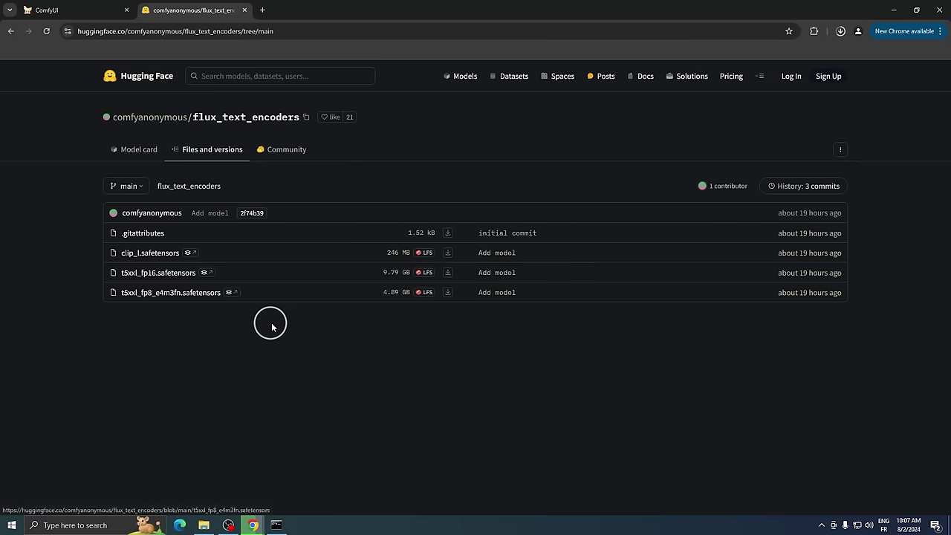
right_click(448, 294)
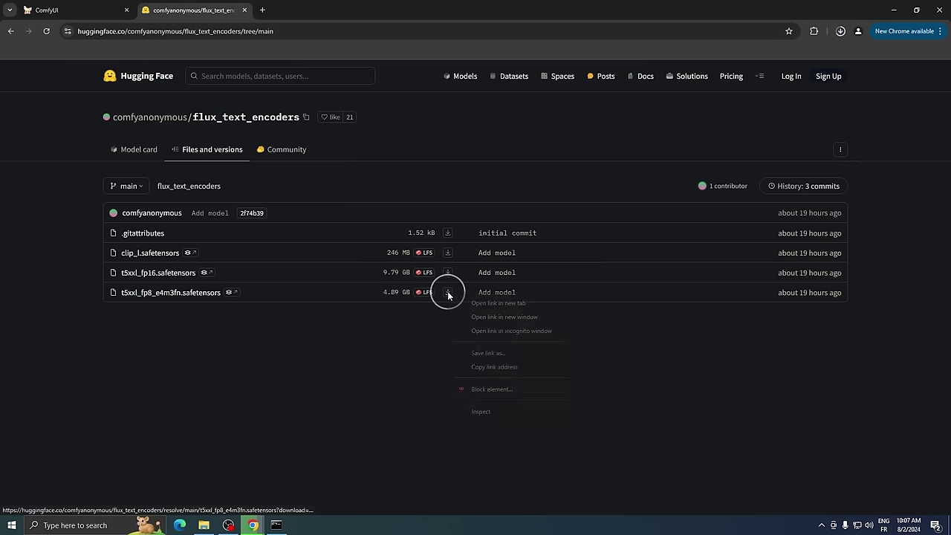
click(480, 353)
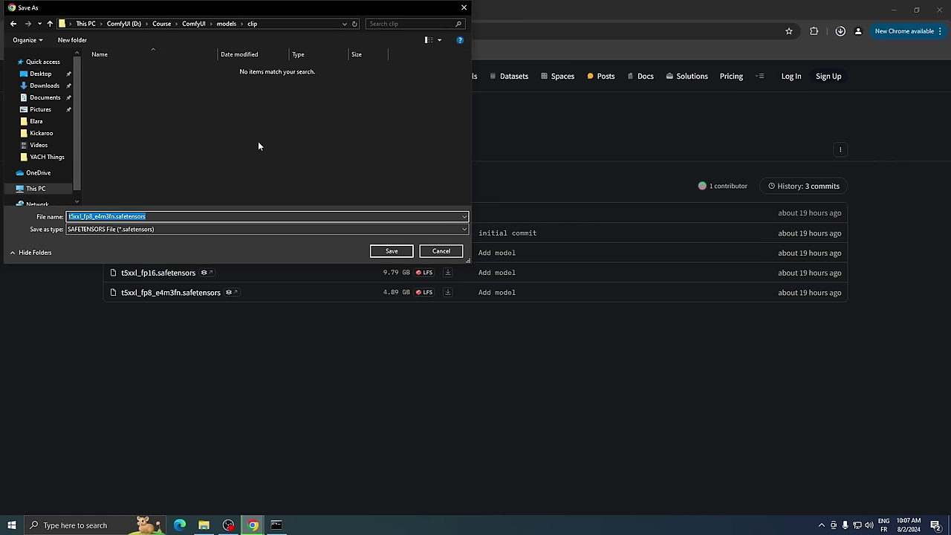
click(399, 252)
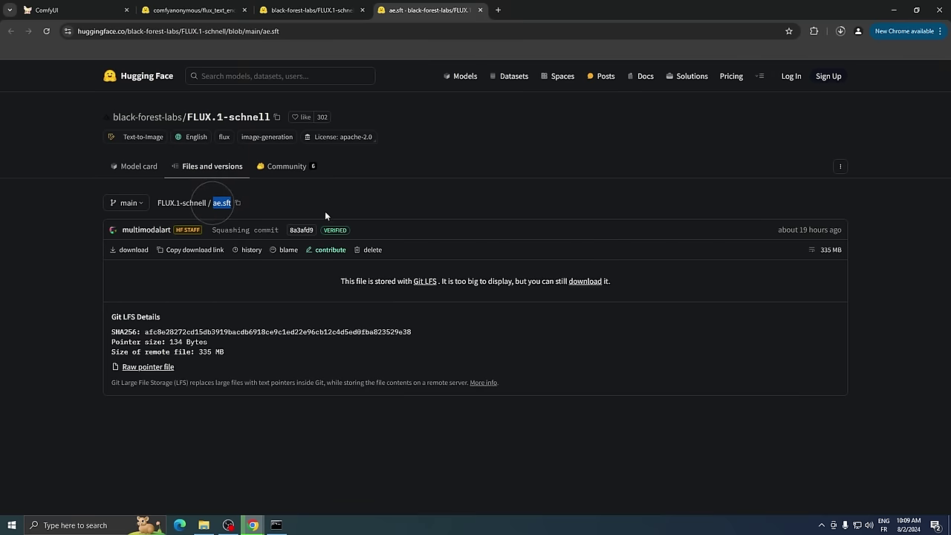
From the FLUX.1-schnell file list, save ae.sft into ComfyUI/models/vae
click(325, 211)
click(221, 170)
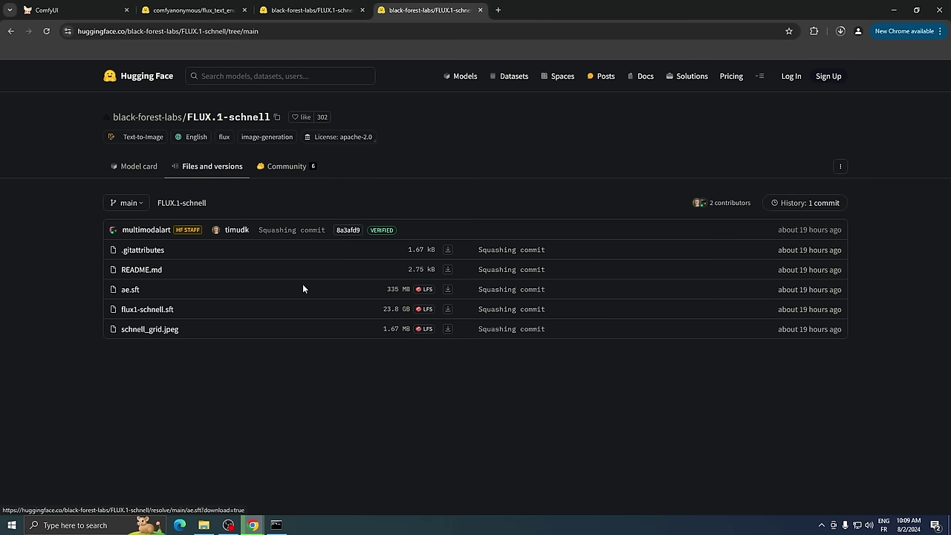
right_click(449, 290)
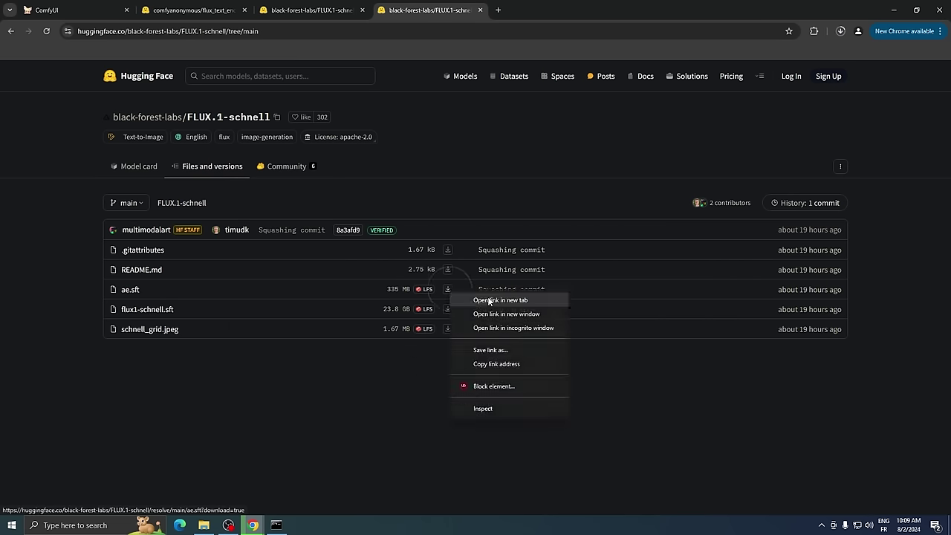
click(513, 346)
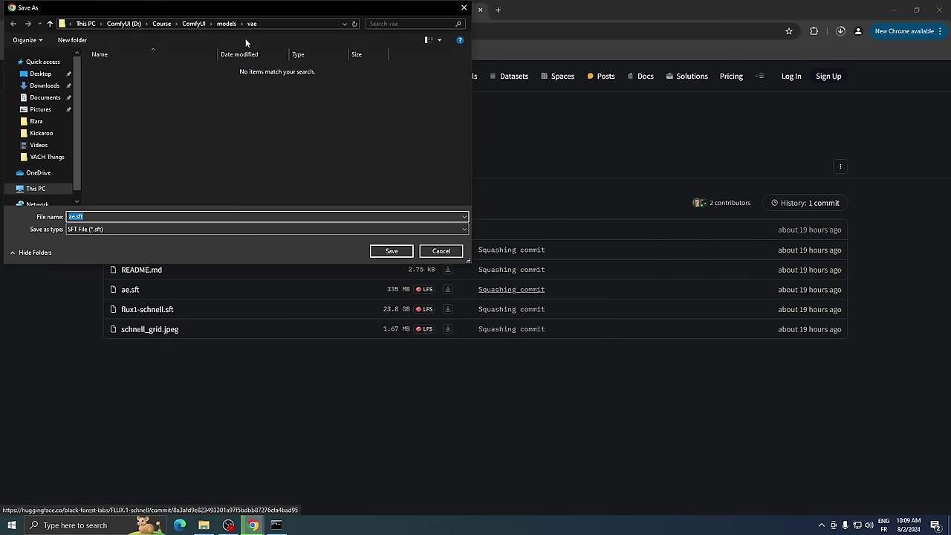
click(228, 25)
scroll(172, 144, down, 5)
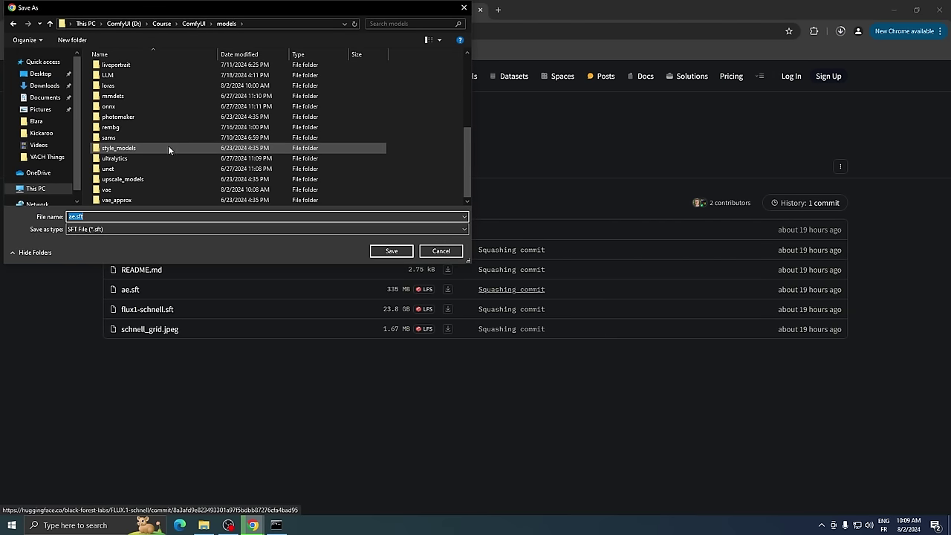
double_click(127, 189)
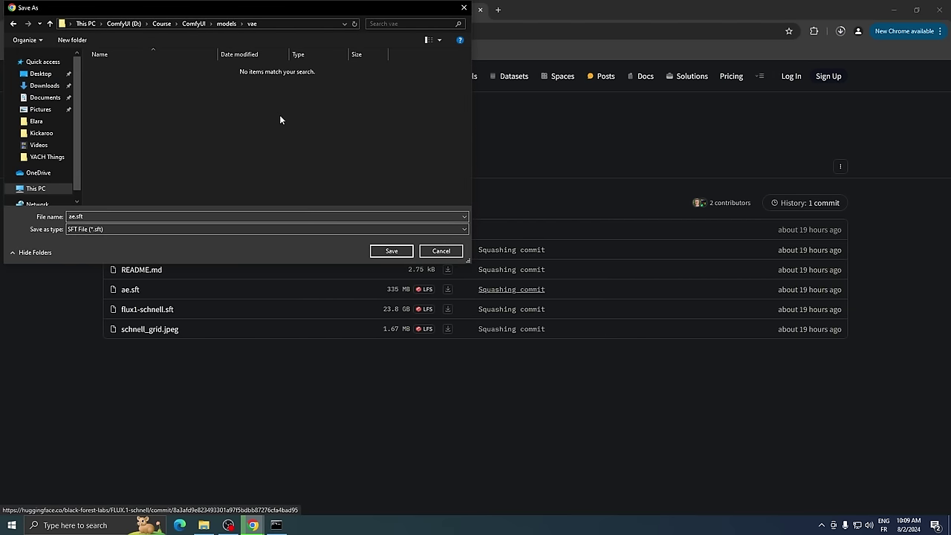
click(389, 250)
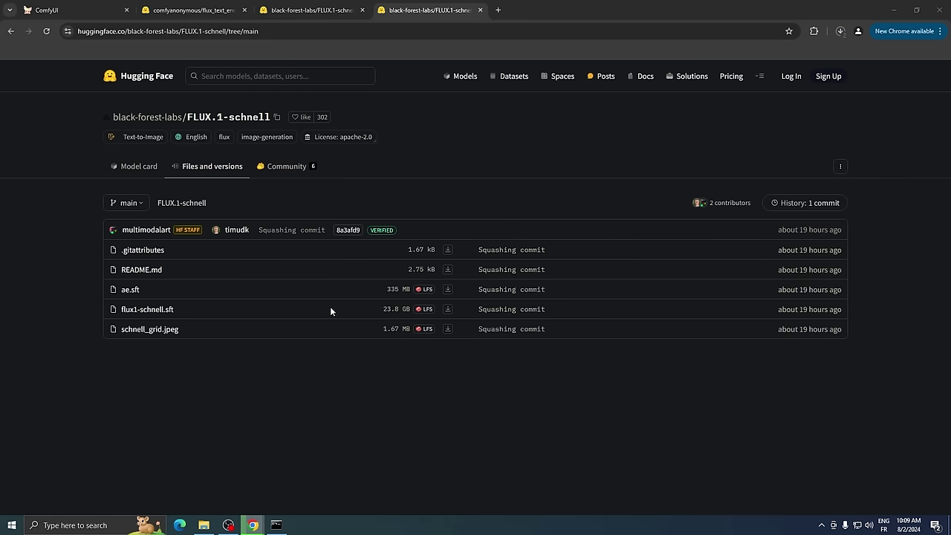
Save flux1-schnell.sft into ComfyUI/models/unet
double_click(400, 309)
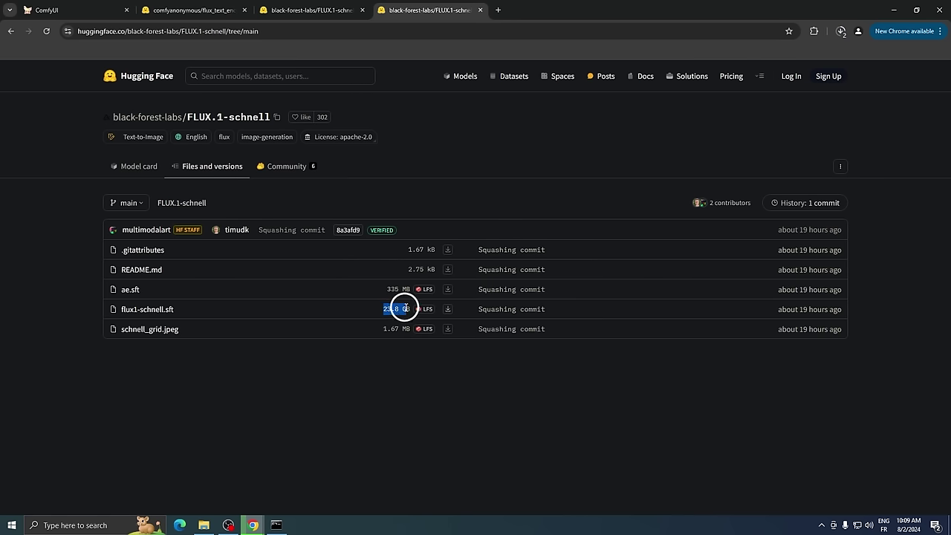
right_click(448, 310)
click(491, 372)
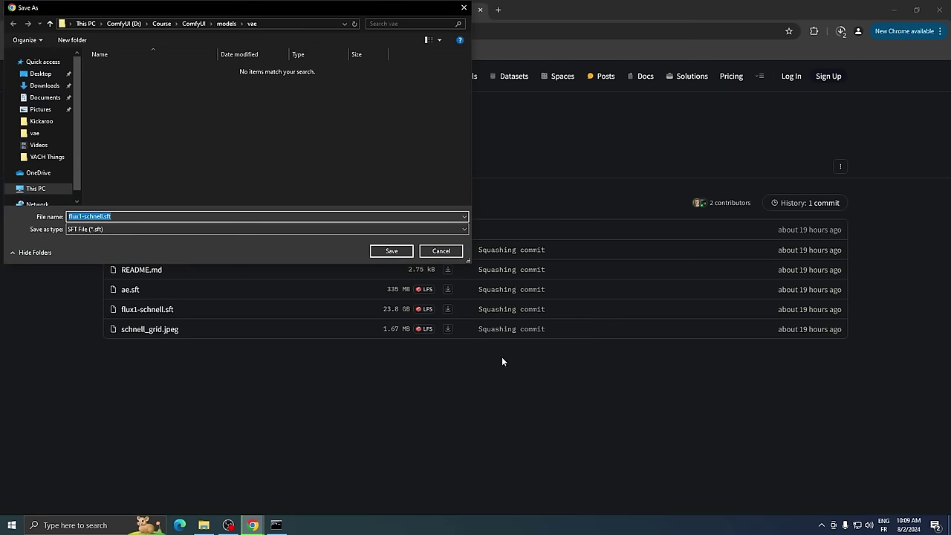
click(227, 25)
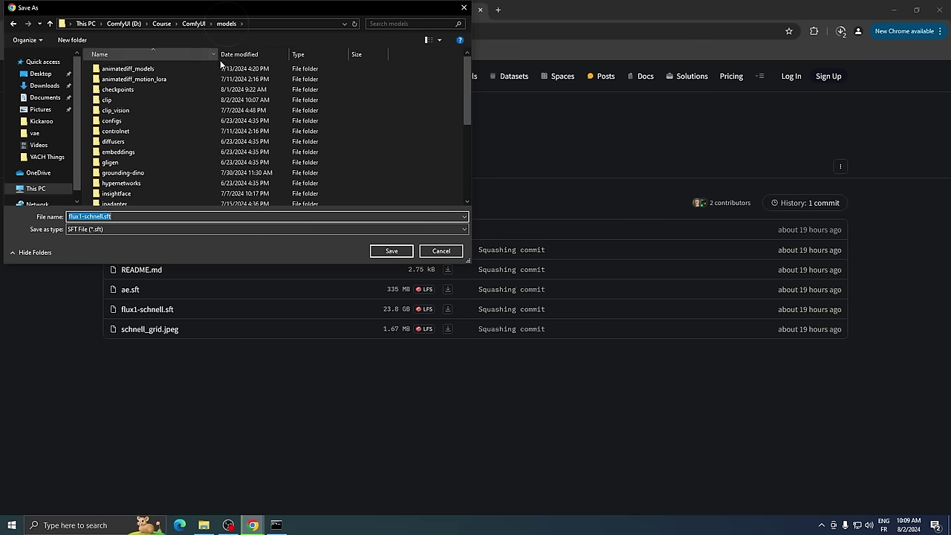
scroll(177, 139, down, 5)
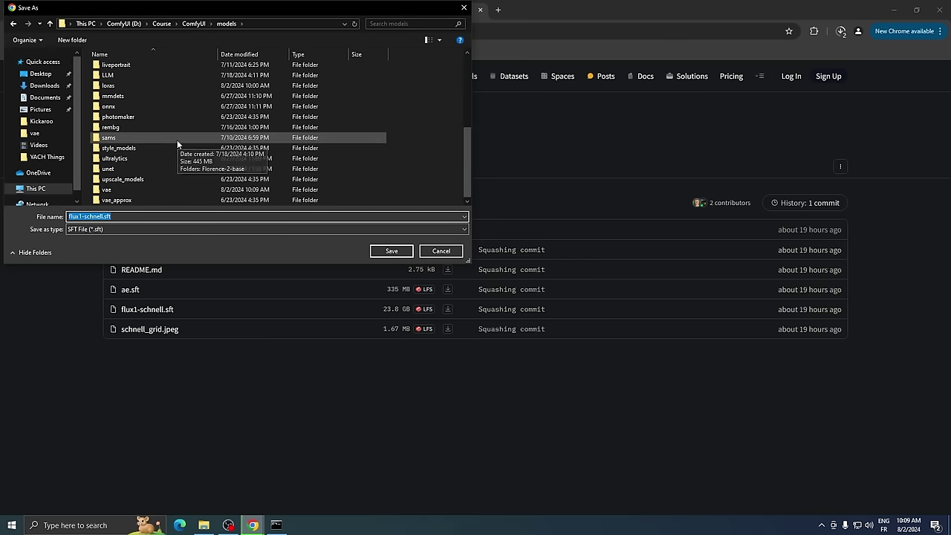
double_click(130, 171)
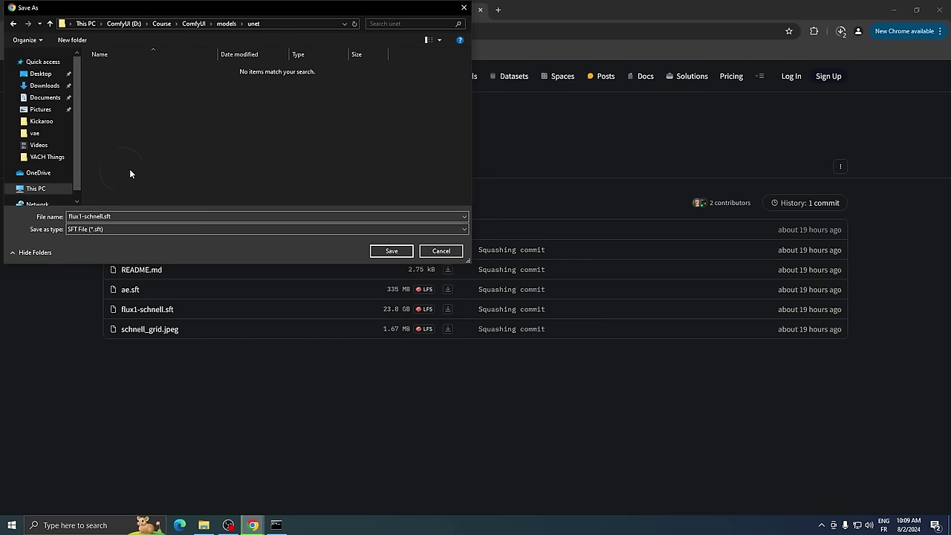
click(392, 250)
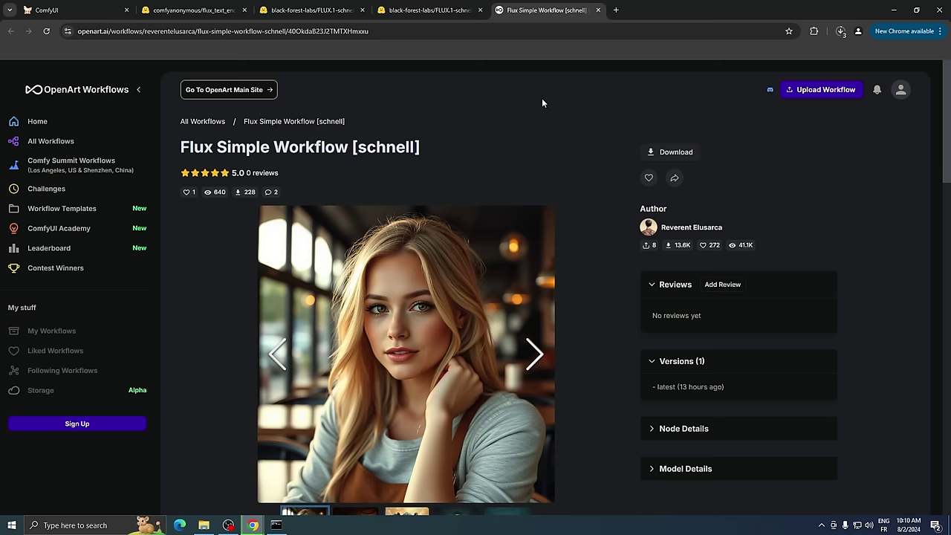
Read the Flux Simple Workflow [schnell] description on OpenArt and download its workflow file
scroll(541, 98, down, 3)
scroll(542, 95, down, 3)
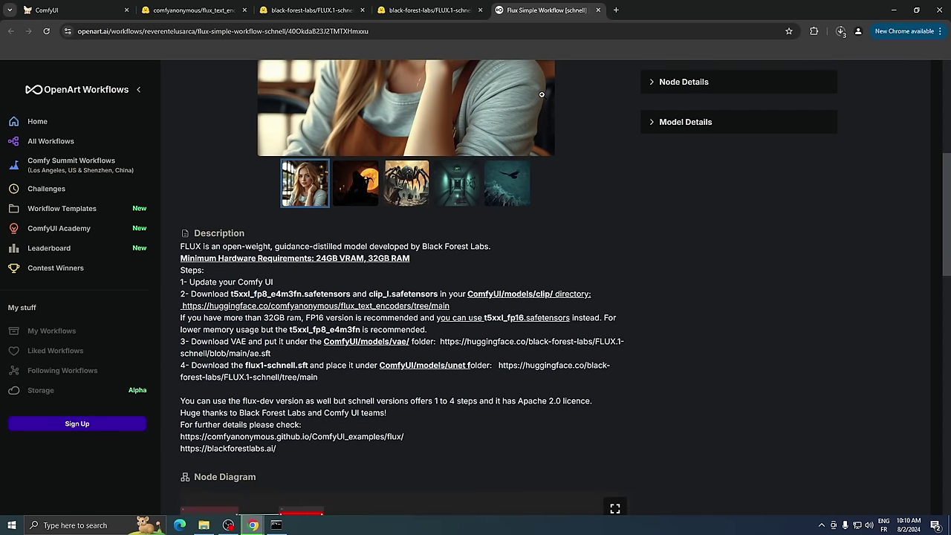
scroll(542, 93, down, 10)
scroll(542, 90, up, 15)
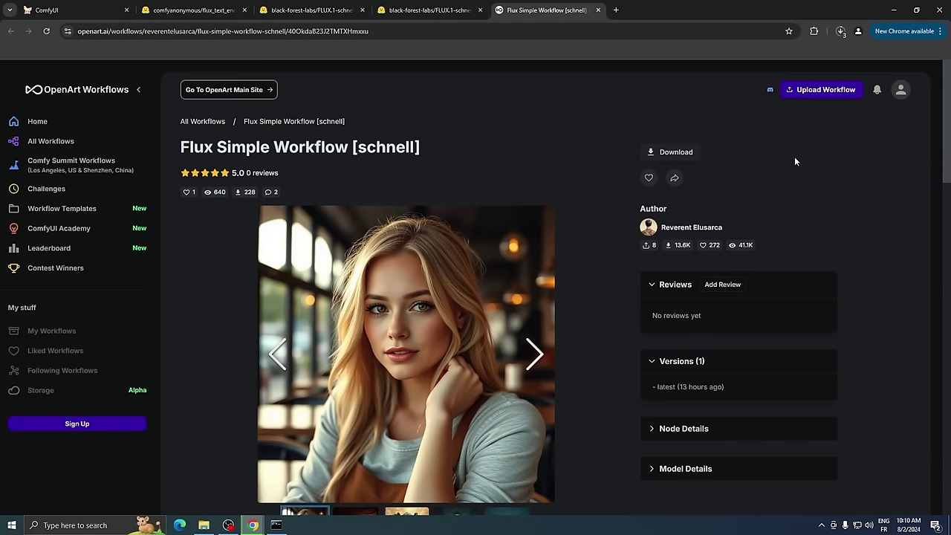
click(669, 152)
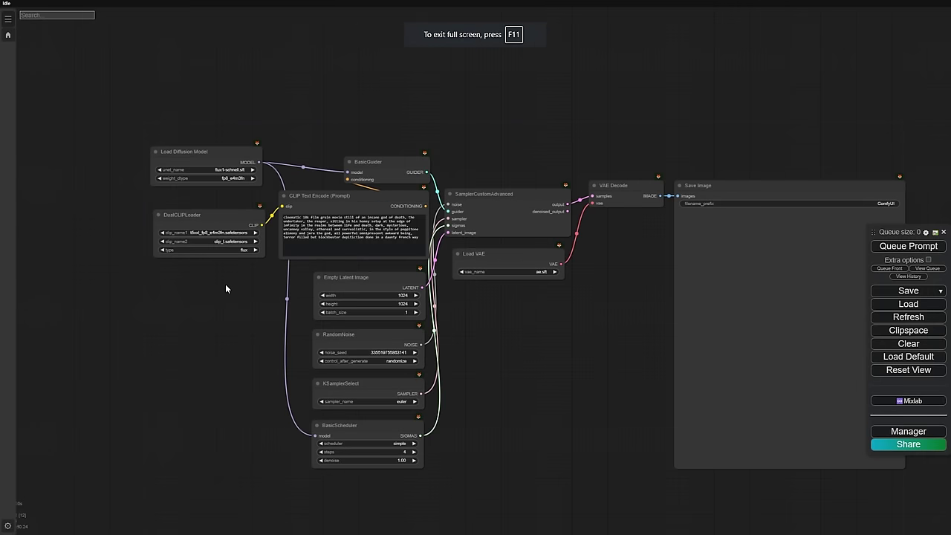
Zoom in on the loader nodes and select Load Diffusion Model, which uses flux1-schnell.sft
scroll(109, 119, up, 5)
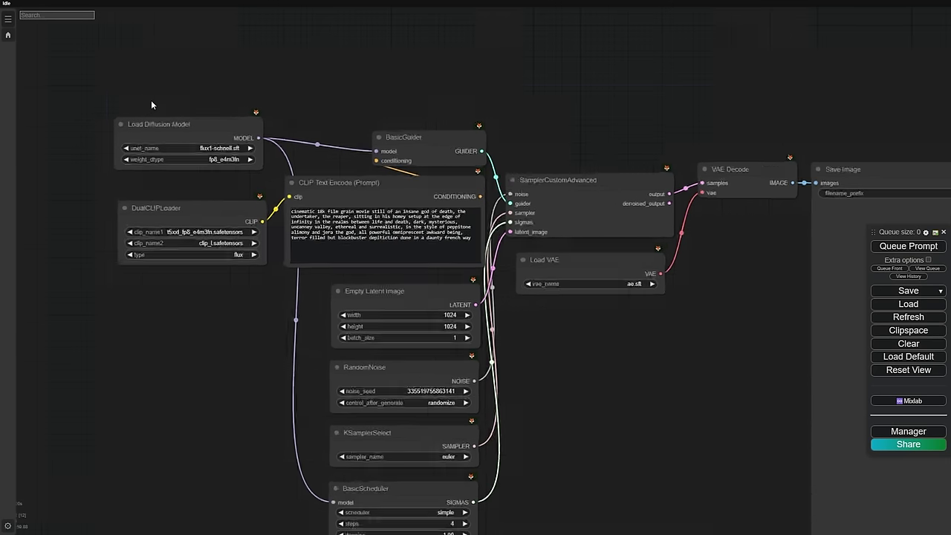
scroll(148, 104, up, 2)
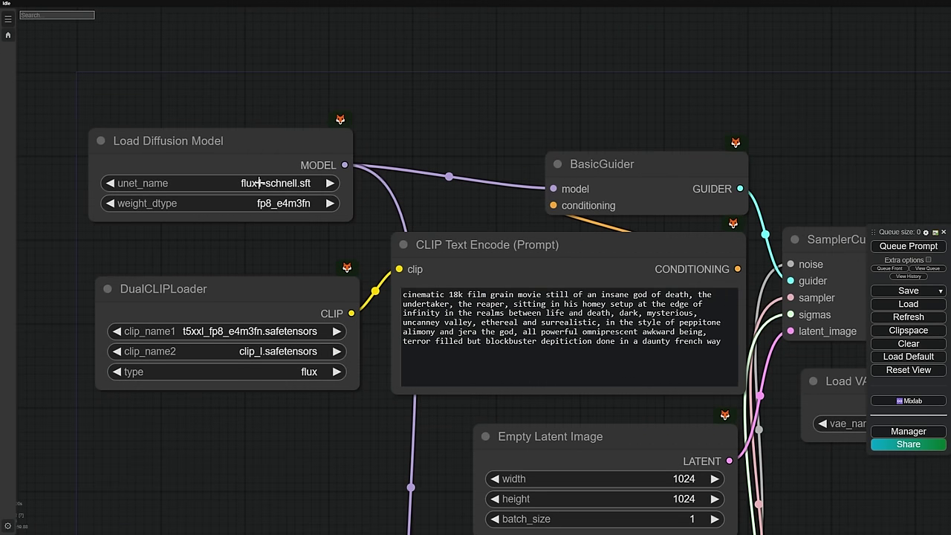
click(292, 192)
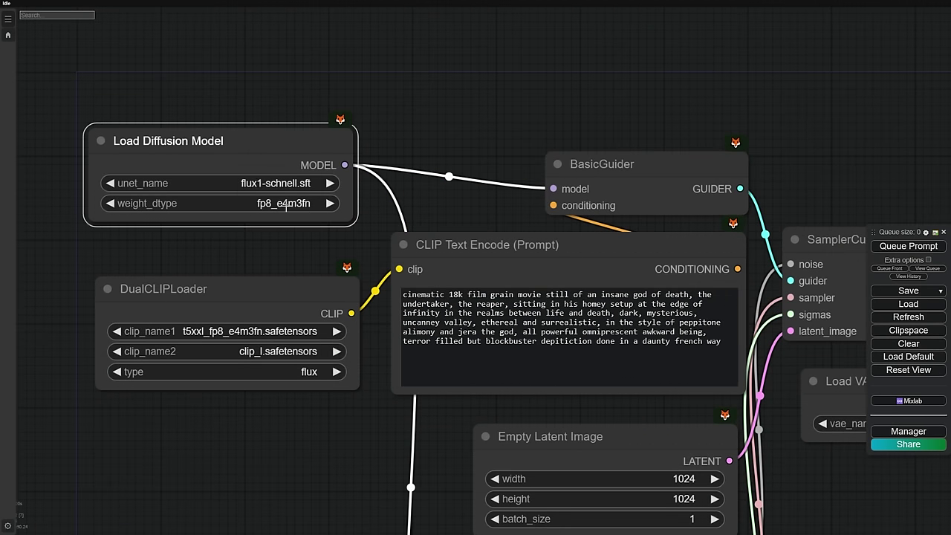
Keep weight_dtype at fp8_e4m3fn and DualCLIPLoader's clip_name2 at clip_l.safetensors, then pan to the samplers
click(286, 202)
click(303, 215)
click(277, 354)
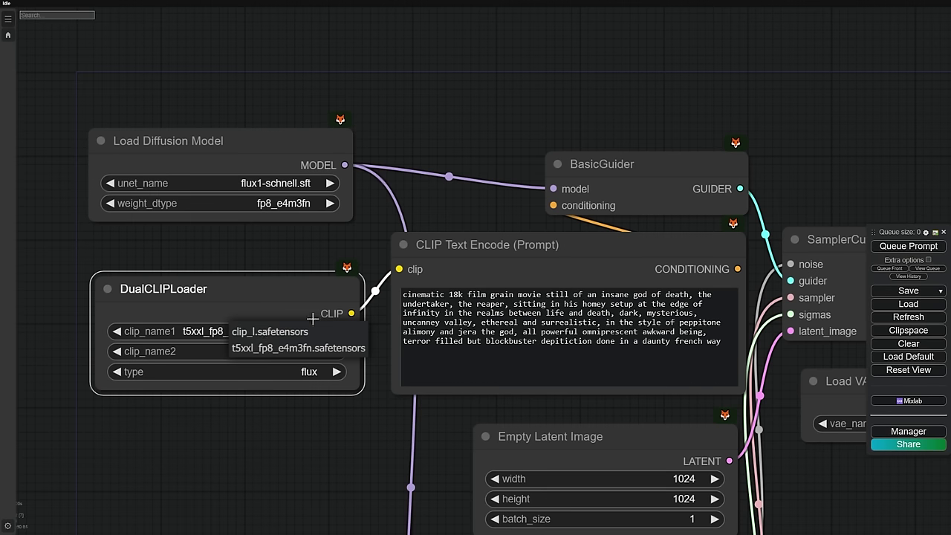
click(287, 352)
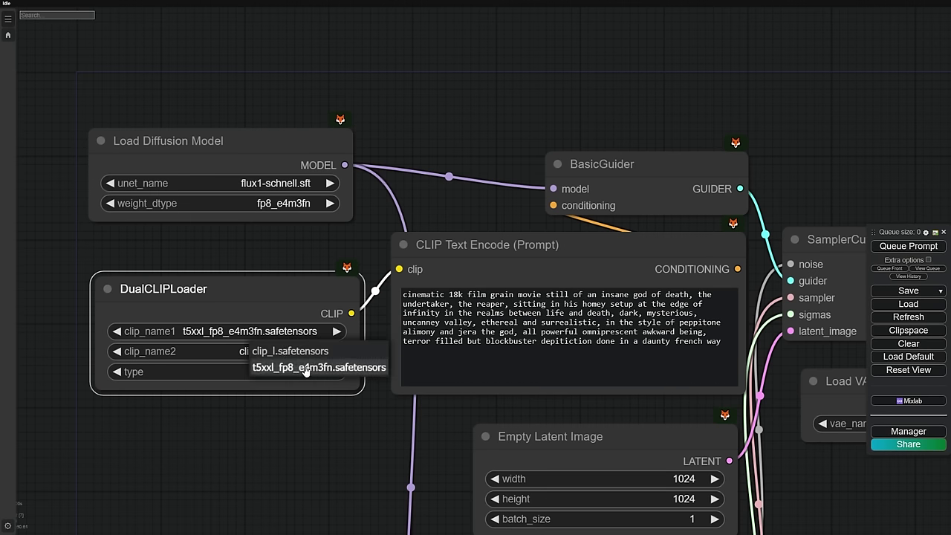
click(286, 355)
drag(372, 446, 253, 313)
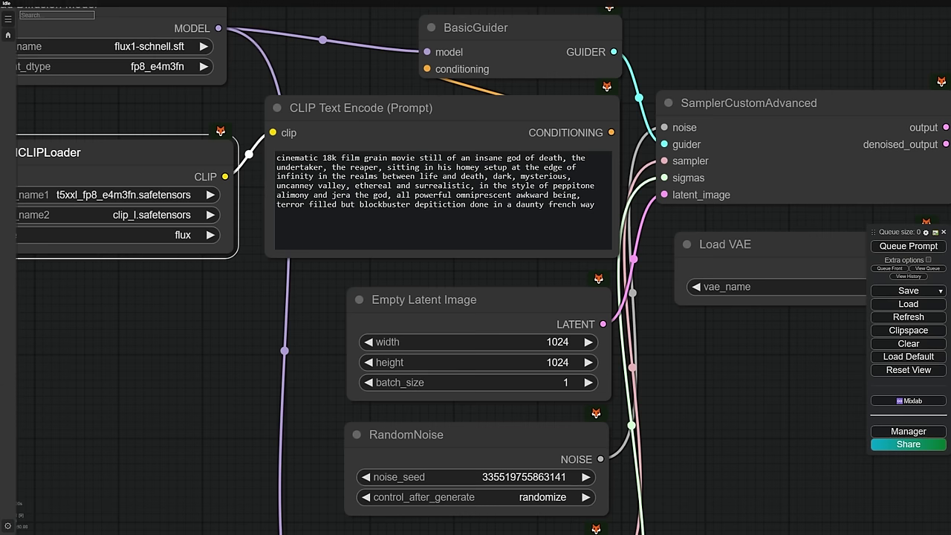
Replace the prompt with an analog photo of a young woman by a wooden door in a tropical garden, natural sun lighting
click(375, 195)
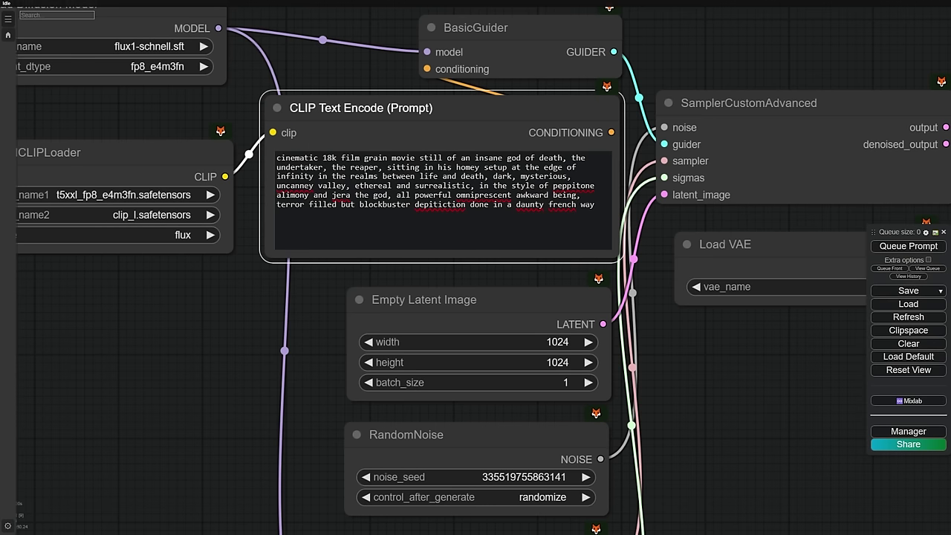
key(ctrl+a)
text(an)
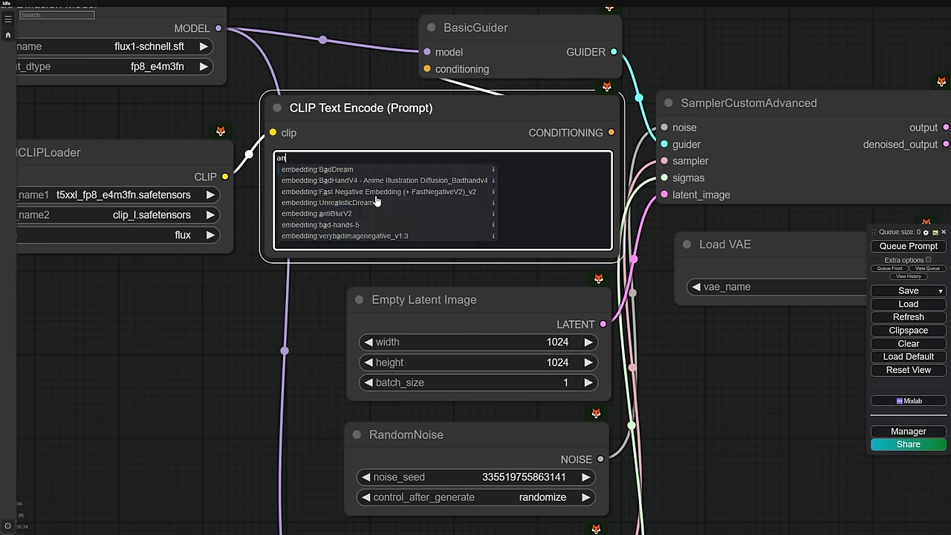
text(alog photo of a young woman standing in front of a wooden door in a tropical)
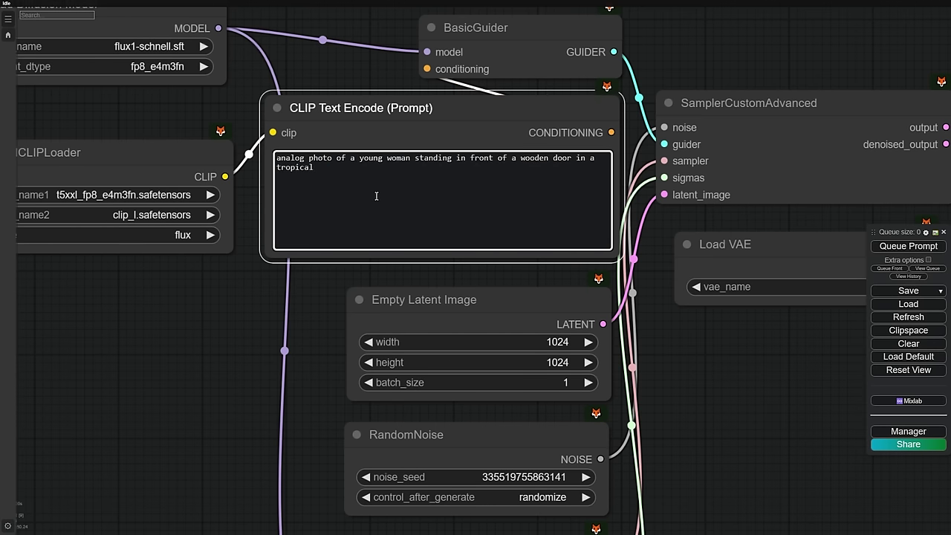
text( garden, she is wearing a sleeveless orange top with v-neckline)
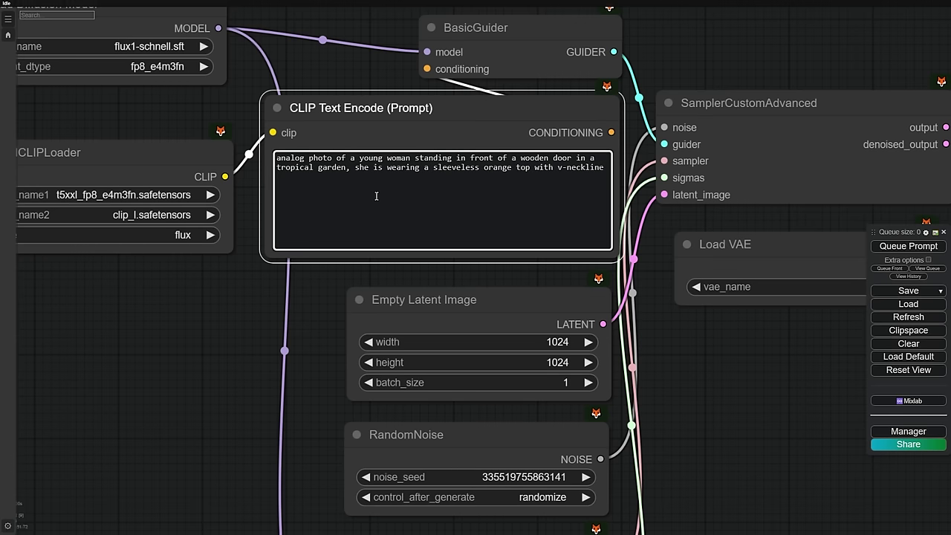
text( and a olive green lar)
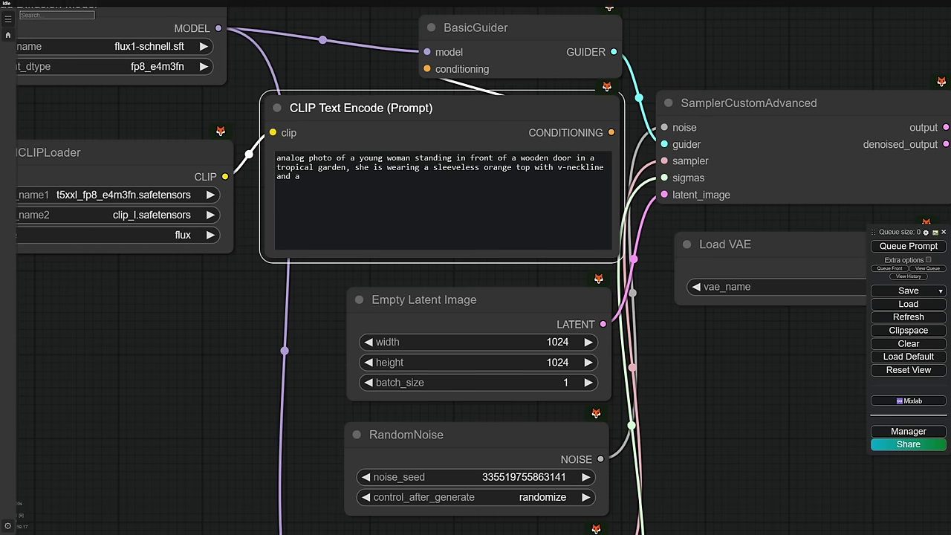
key(BackSpace)
key(BackSpace)
key(BackSpace)
text(high)
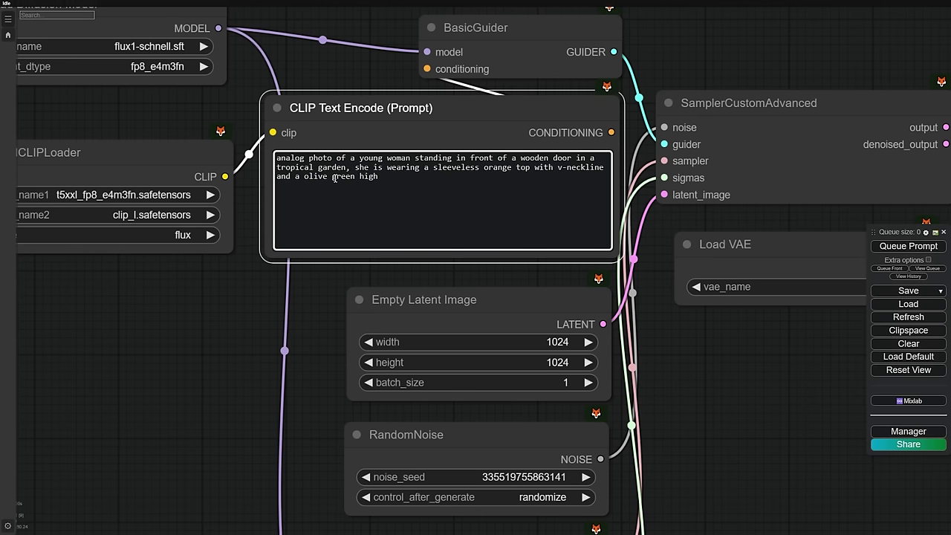
text(-waisted pants. long blonde hair)
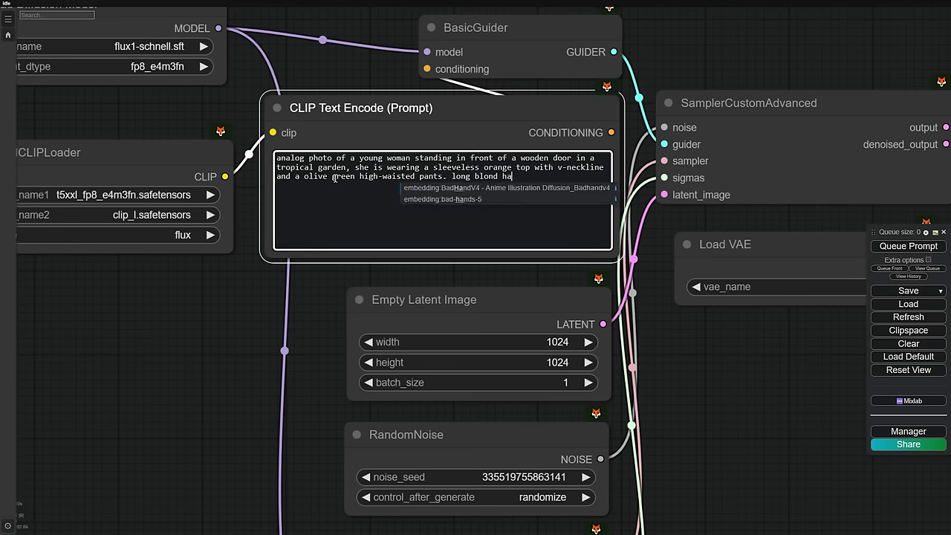
key(BackSpace)
key(BackSpace)
key(BackSpace)
key(BackSpace)
key(BackSpace)
key(BackSpace)
key(BackSpace)
key(BackSpace)
key(BackSpace)
key(BackSpace)
key(BackSpace)
key(BackSpace)
key(BackSpace)
key(BackSpace)
key(BackSpace)
key(BackSpace)
text(the woman is posing with one hand )
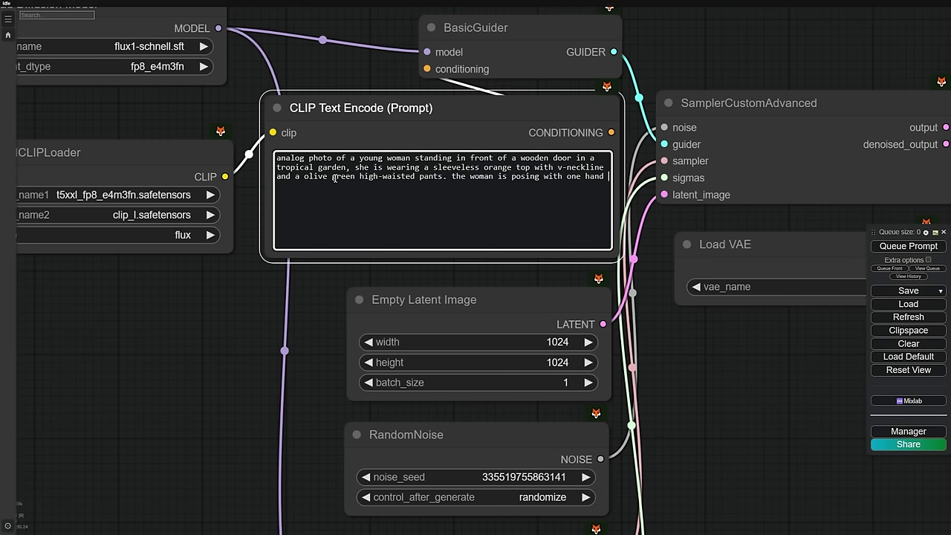
text(on her hip and the other resting on her thigh. the background is)
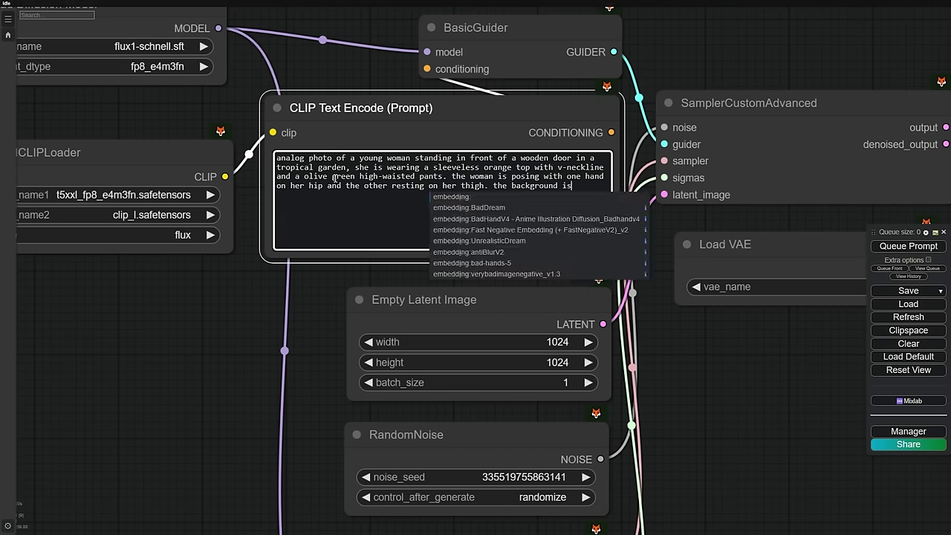
text( filled with lush greenery, including palm trees and other tropical pants.)
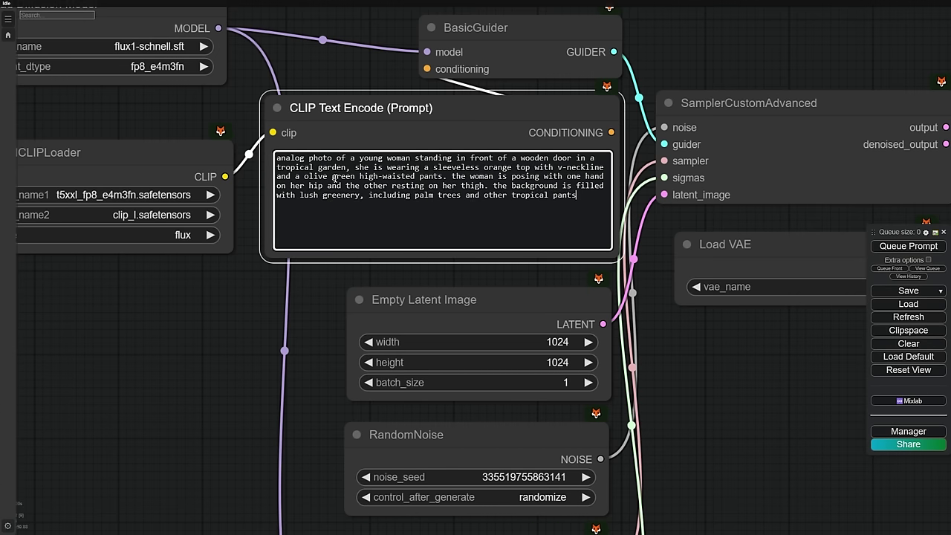
key(Return)
text(natural sun lighting.)
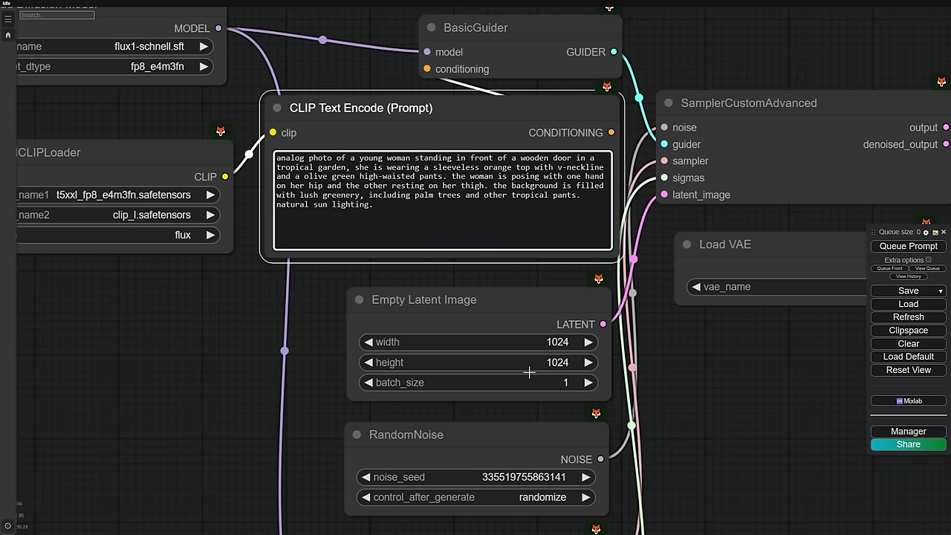
Set the Empty Latent Image to 832 wide by 1216 high
click(536, 342)
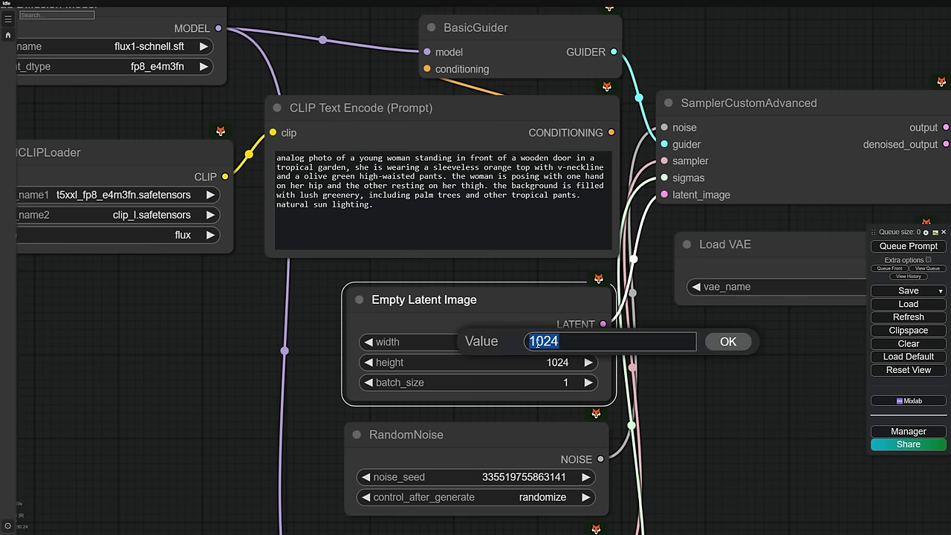
text(832)
key(Return)
click(558, 362)
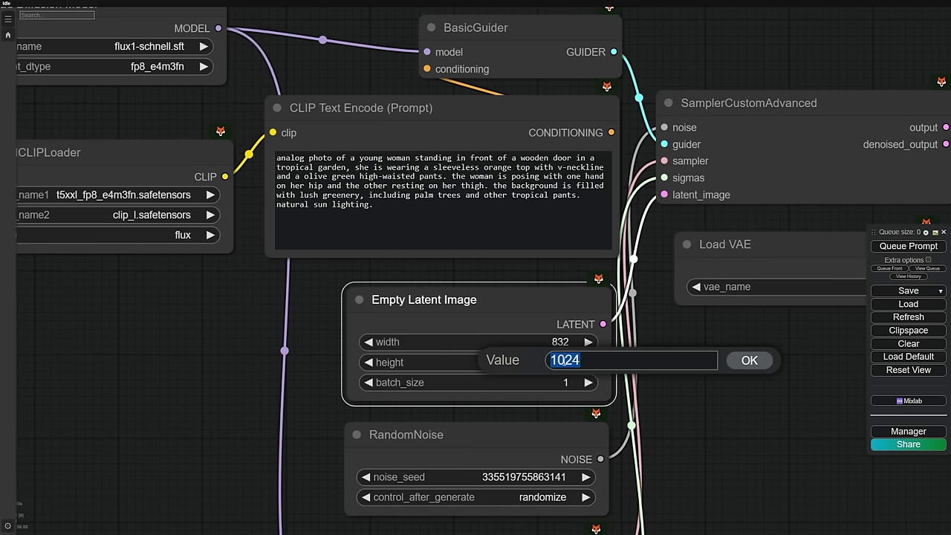
text(1216)
key(Return)
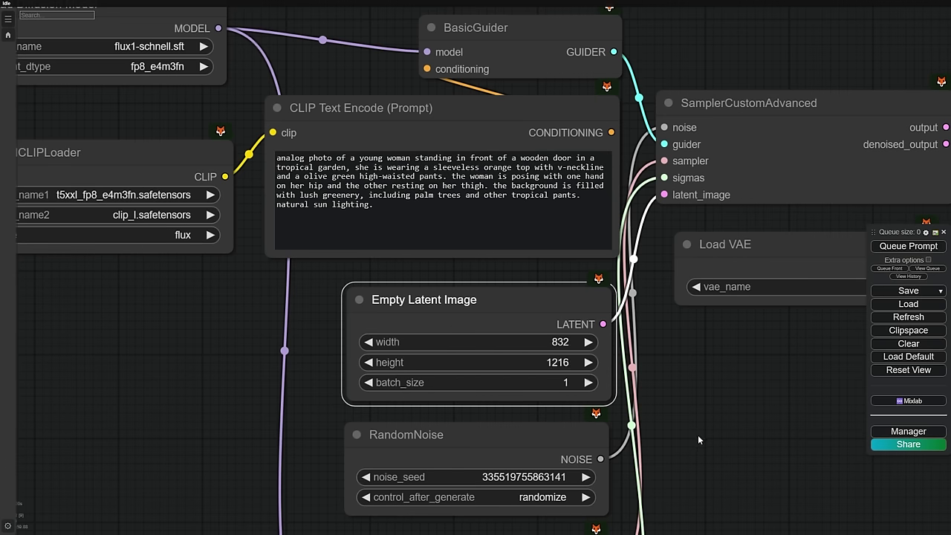
Leave the latent batch size at 1 after briefly raising it
drag(697, 443, 684, 312)
click(575, 255)
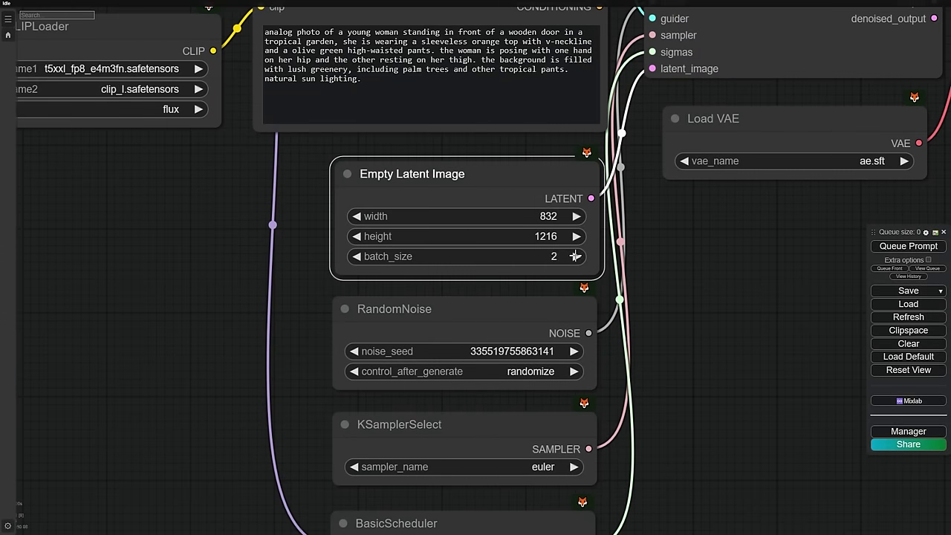
click(576, 256)
click(576, 256)
click(358, 255)
click(357, 255)
click(359, 256)
Bring the Save Image node into view and queue the generation
drag(666, 416, 658, 263)
scroll(657, 260, down, 7)
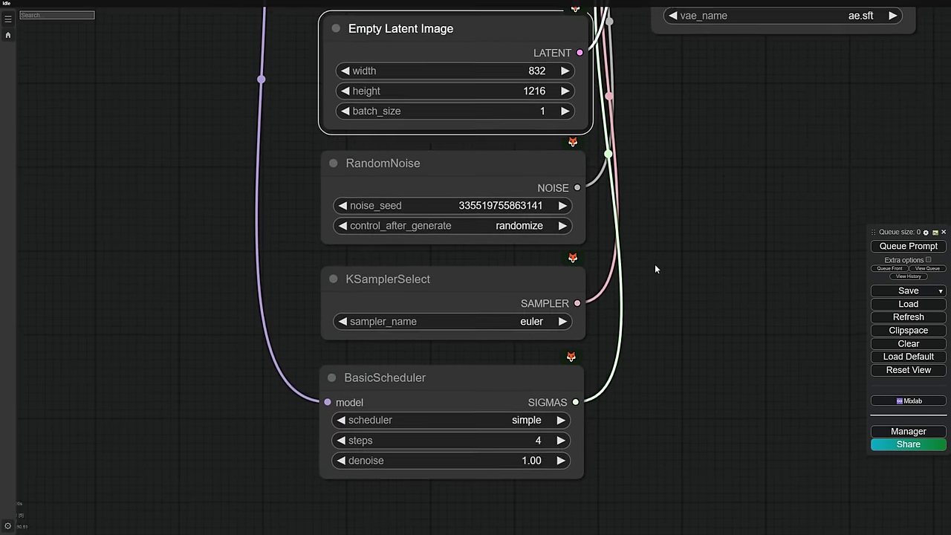
drag(681, 309, 436, 309)
scroll(472, 315, down, 2)
click(890, 249)
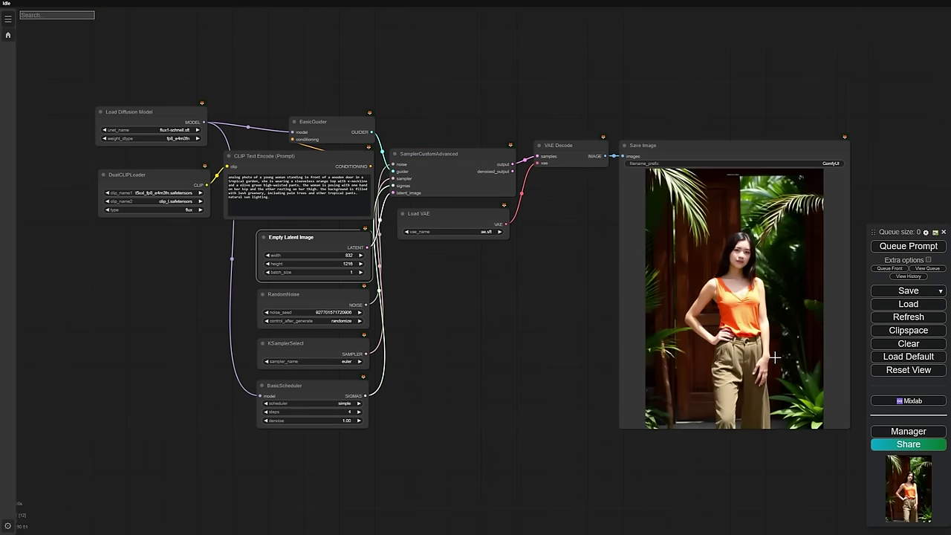
Zoom and pan the canvas to center the finished orange-top portrait
scroll(775, 358, up, 7)
drag(416, 301, 279, 316)
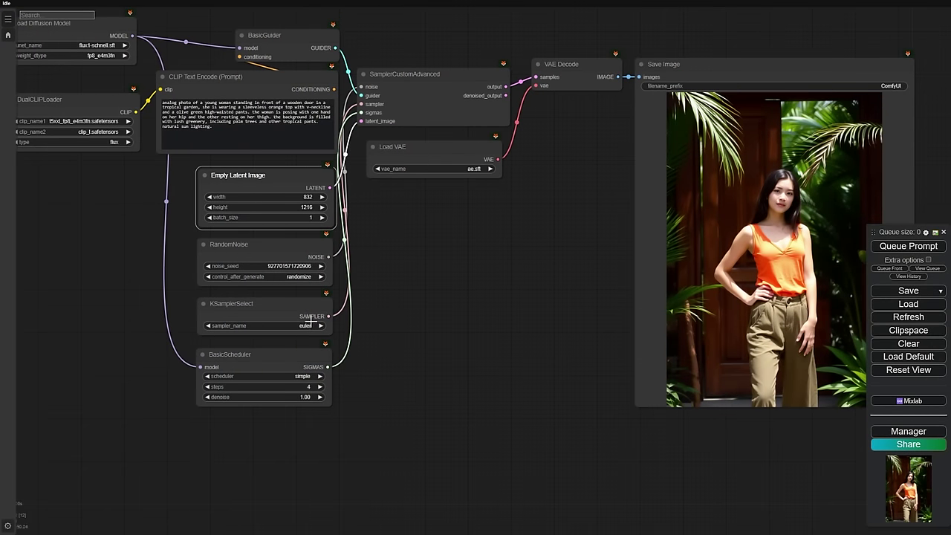
Raise the latent batch size to 4 and queue the batch
click(309, 324)
click(323, 217)
click(323, 217)
click(323, 217)
click(884, 246)
Page through the four tropical-garden portraits in the Save Image preview
drag(569, 291, 411, 303)
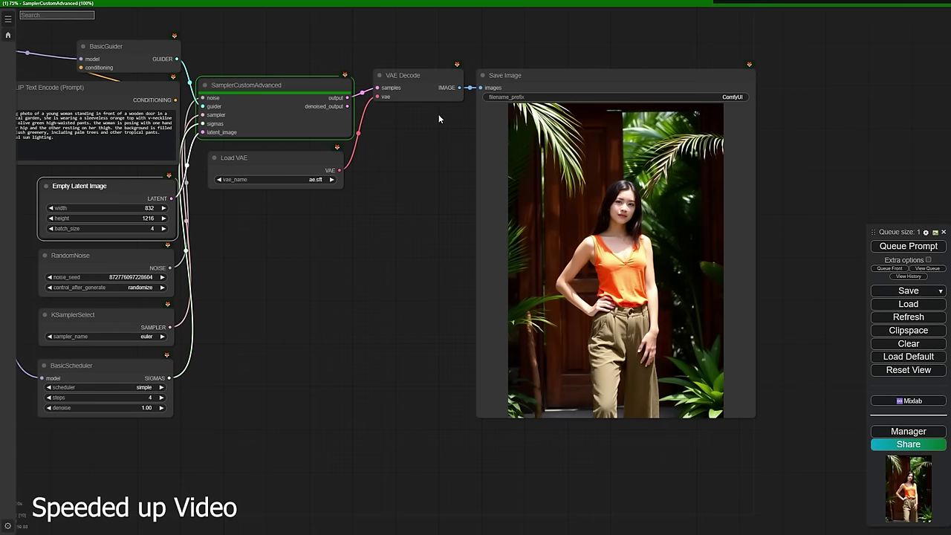
scroll(691, 202, up, 4)
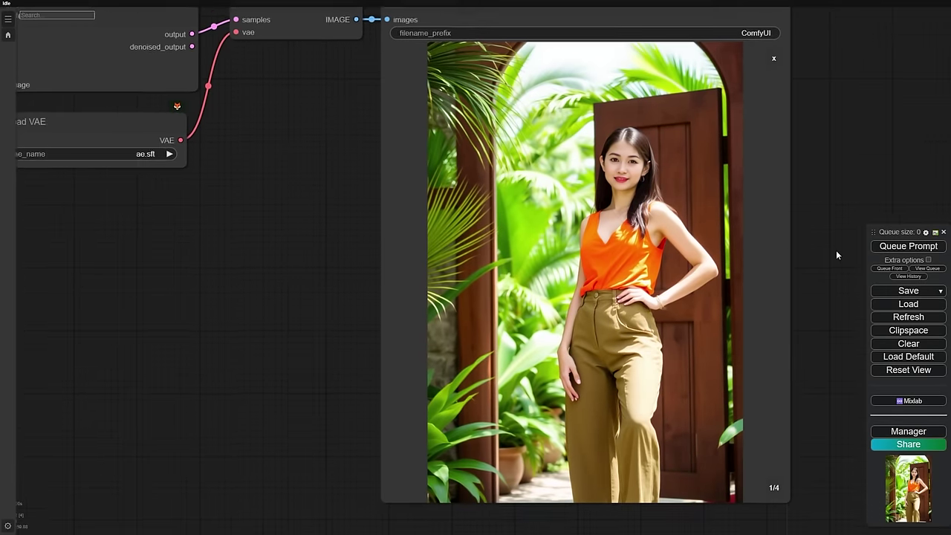
drag(837, 255, 833, 243)
click(771, 476)
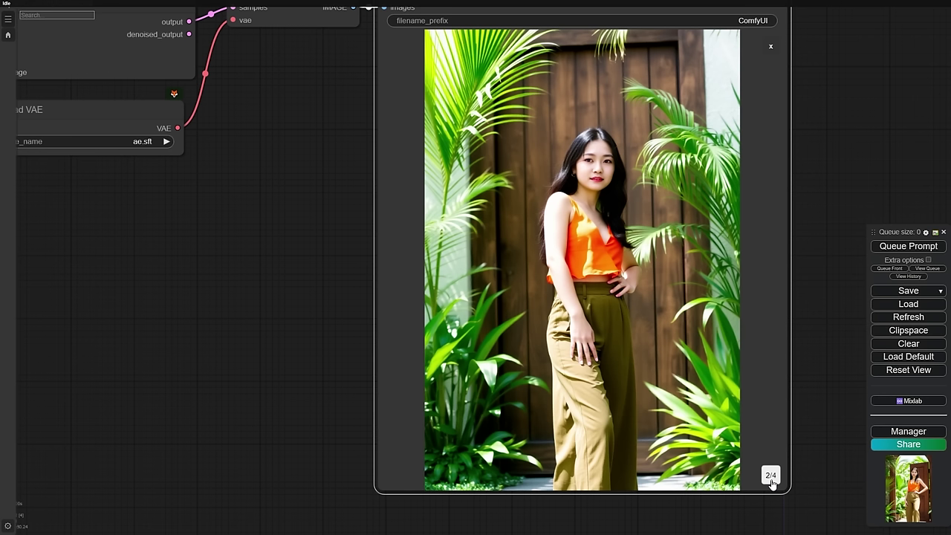
click(772, 479)
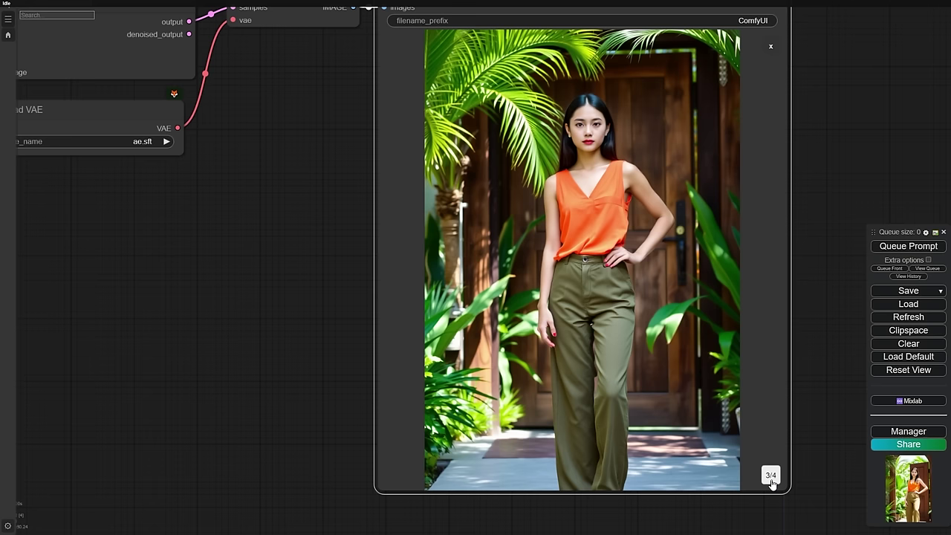
click(771, 480)
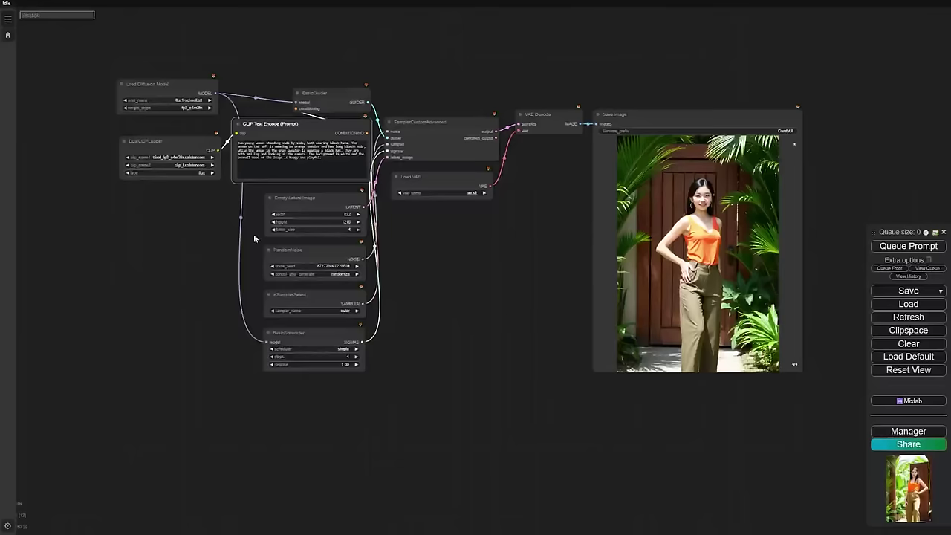
scroll(254, 239, up, 5)
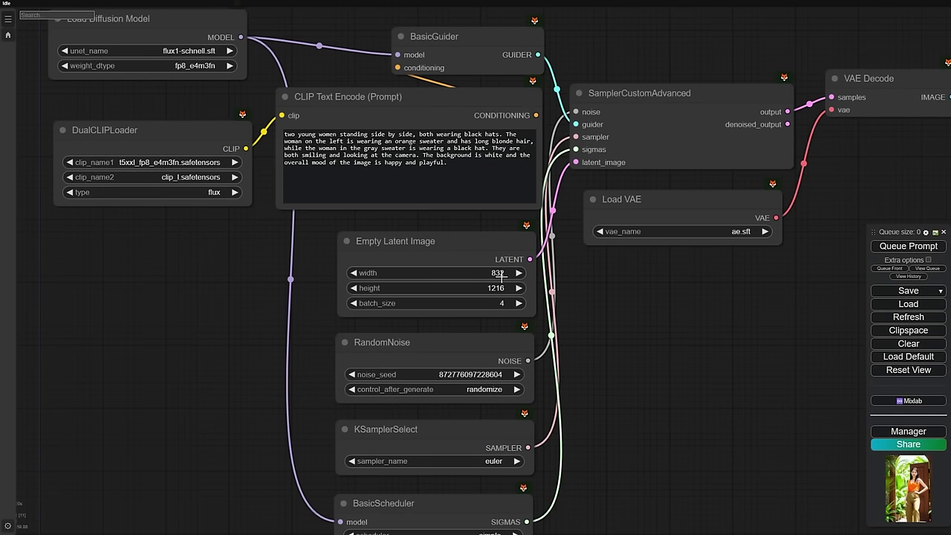
Set the latent to a 1216 wide by 832 high landscape size
click(500, 275)
text(1024)
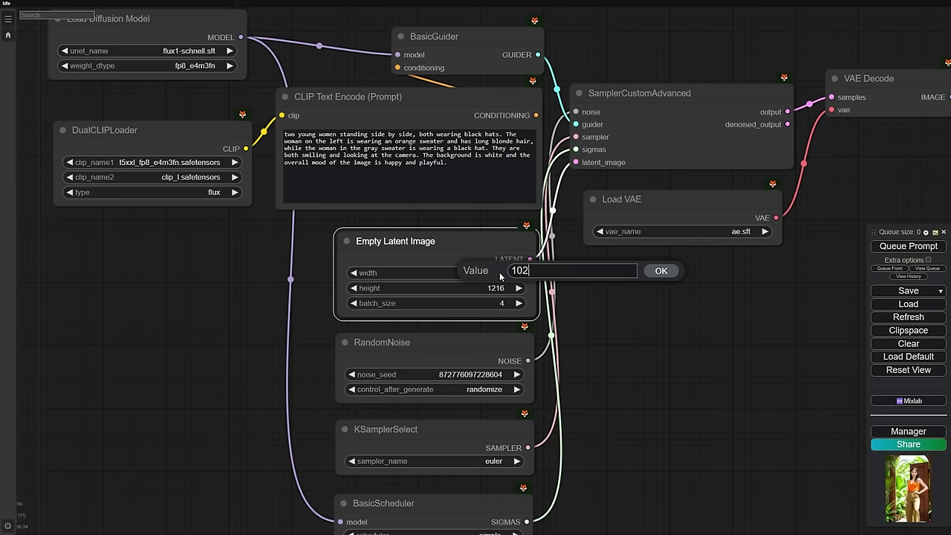
key(Return)
click(490, 294)
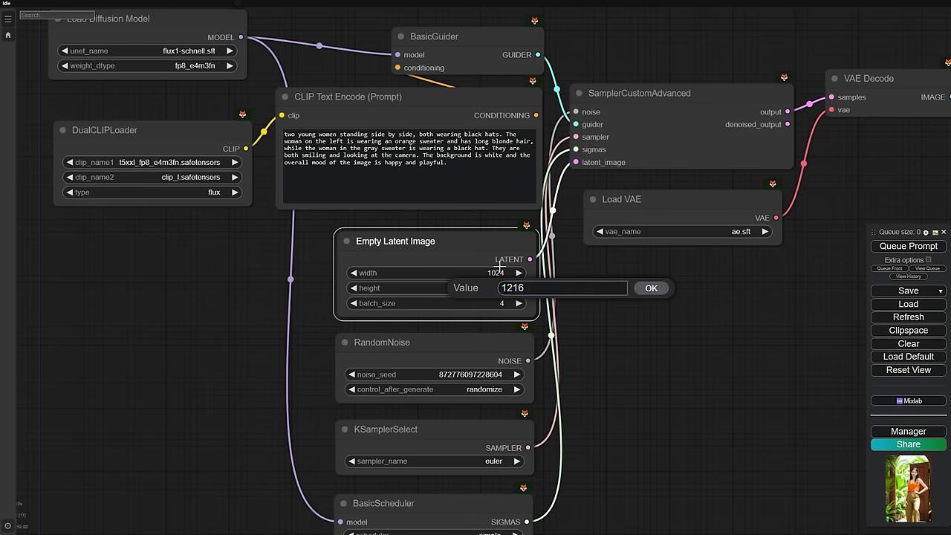
key(Return)
click(500, 272)
text(1216)
key(Return)
click(507, 293)
text(832)
key(Return)
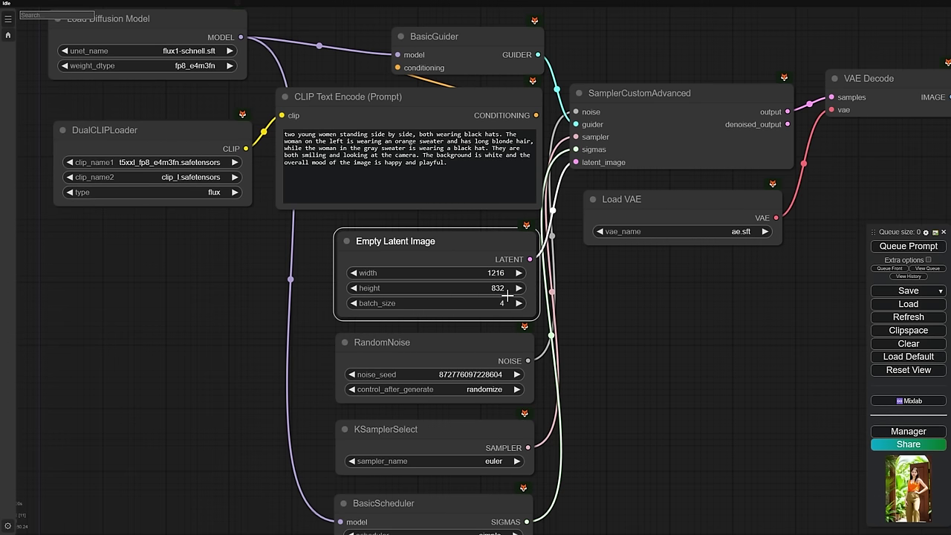
Queue the landscape batch of two women in black hats
scroll(594, 386, down, 3)
click(908, 246)
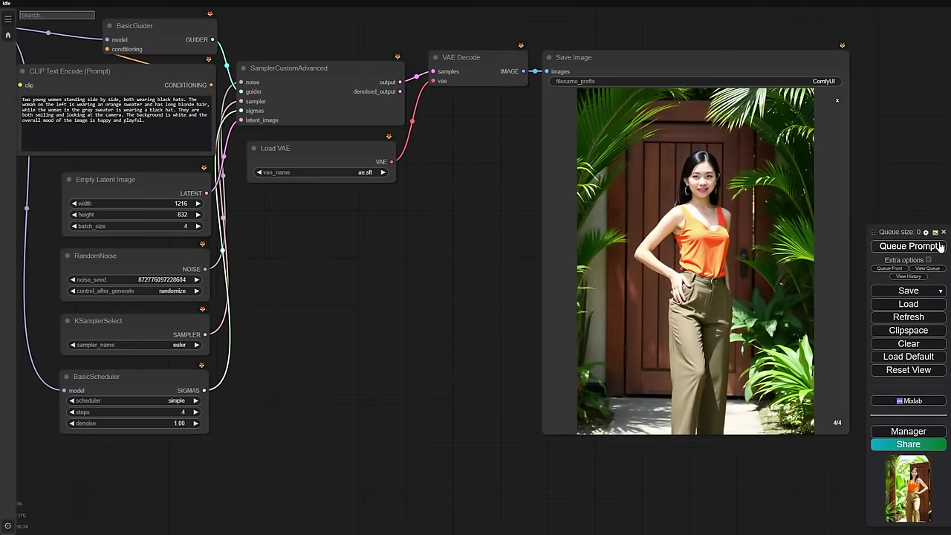
scroll(414, 305, up, 2)
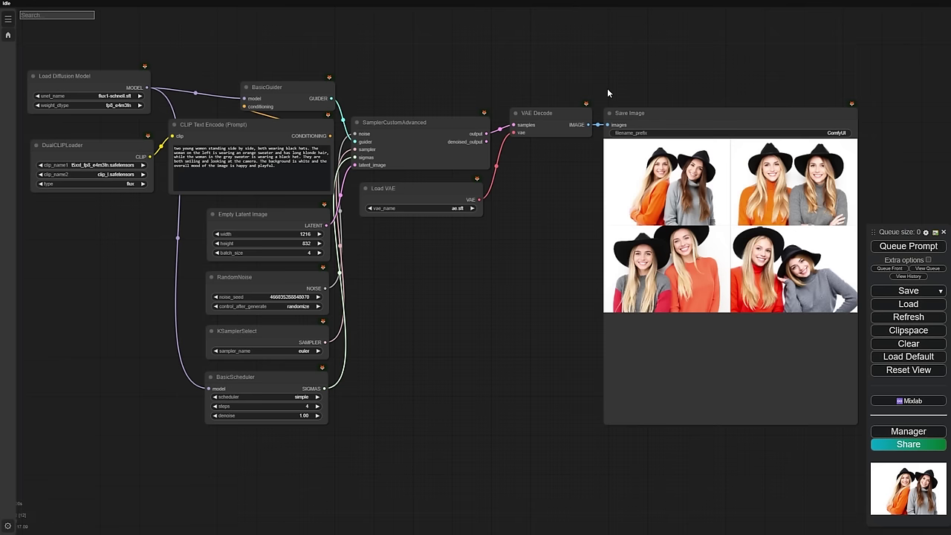
View the first two-women image full size, then images 2 through 4
click(688, 210)
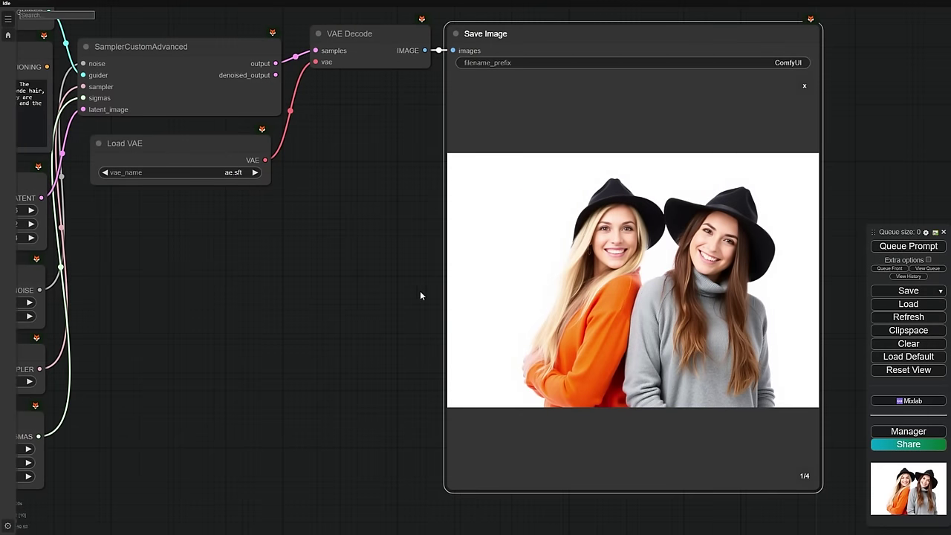
click(808, 478)
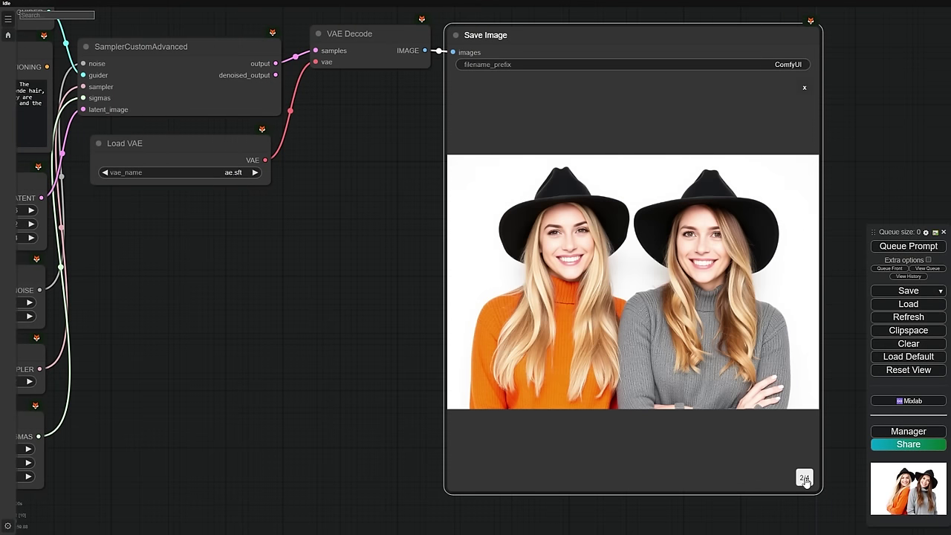
click(806, 480)
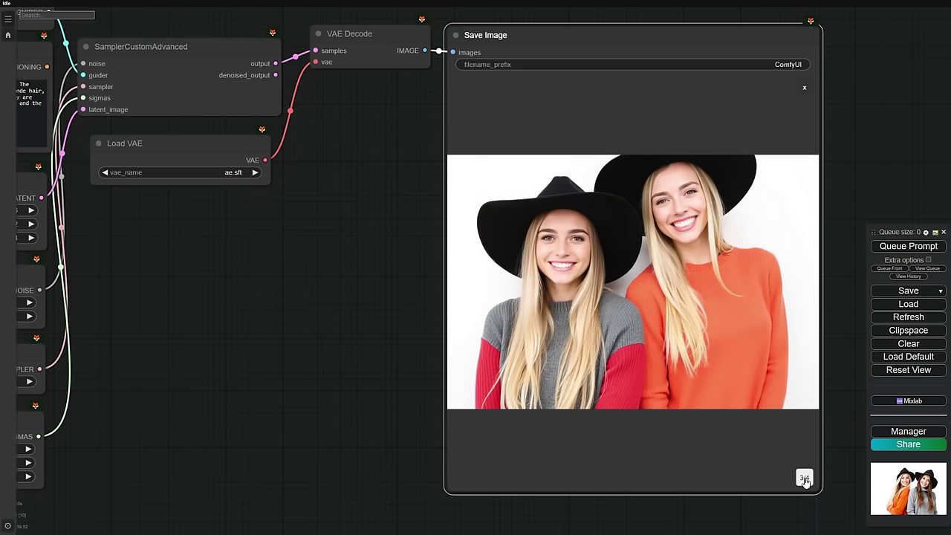
click(807, 480)
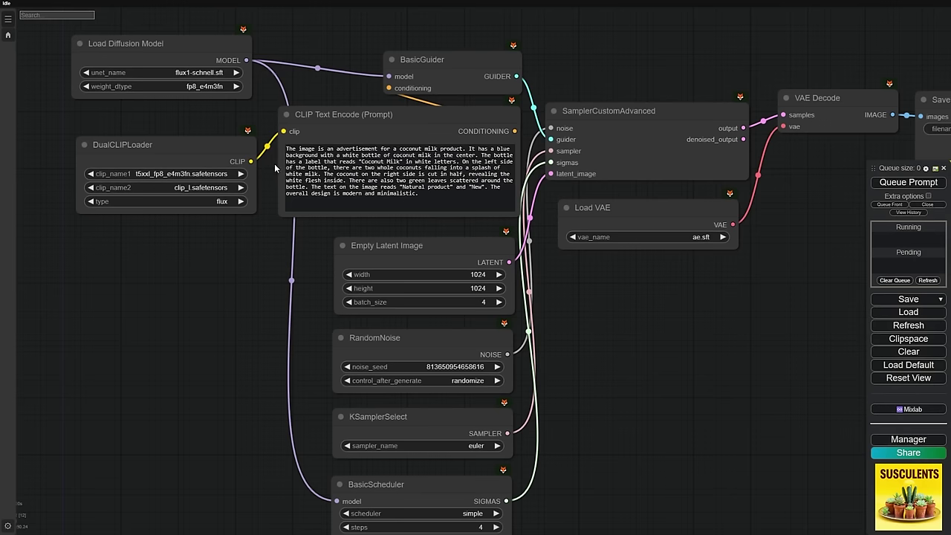
Set the latent to 1216×832 and queue the coconut milk ad batch
click(471, 275)
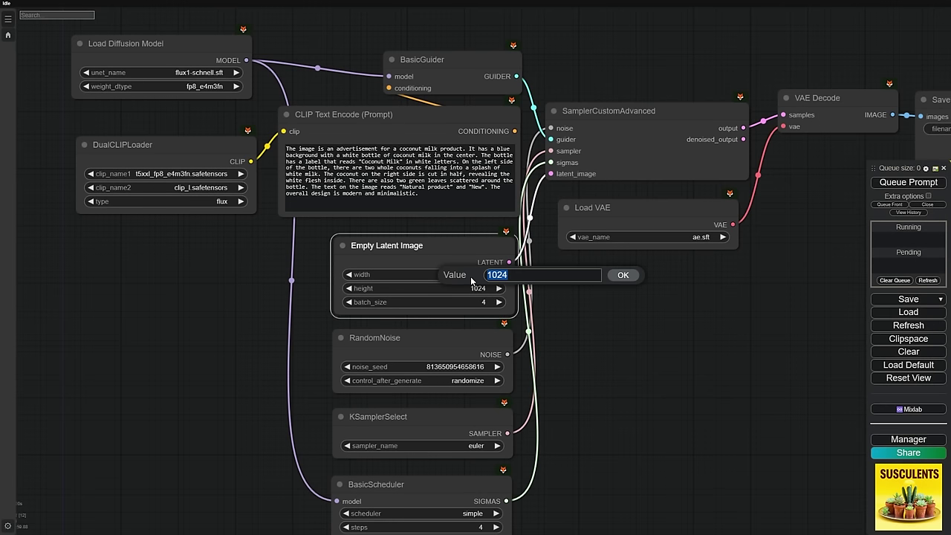
text(1216)
key(Return)
click(473, 288)
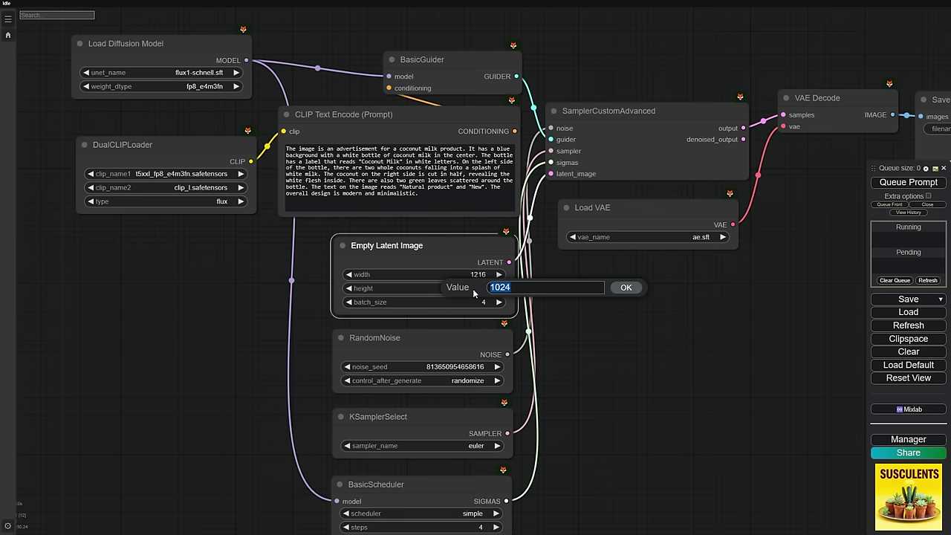
text(832)
key(Return)
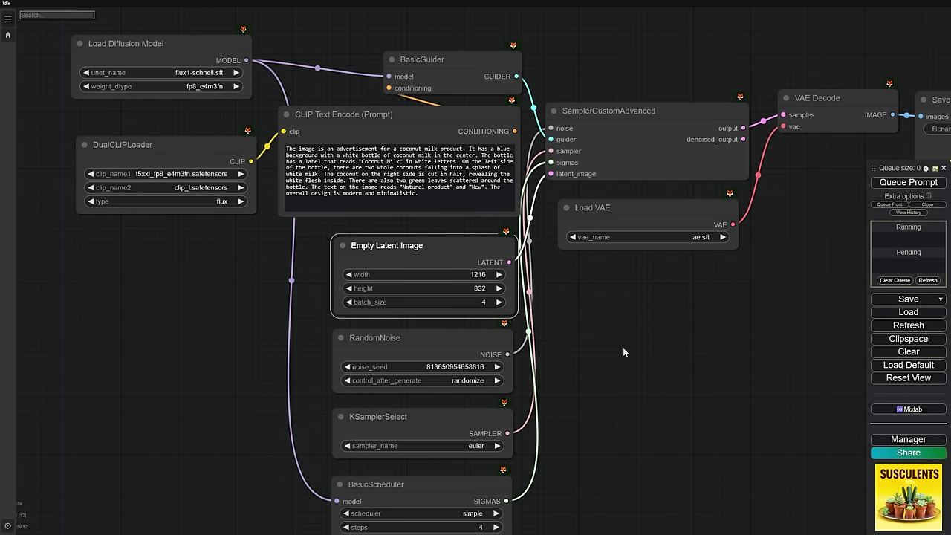
click(929, 183)
scroll(500, 300, down, 3)
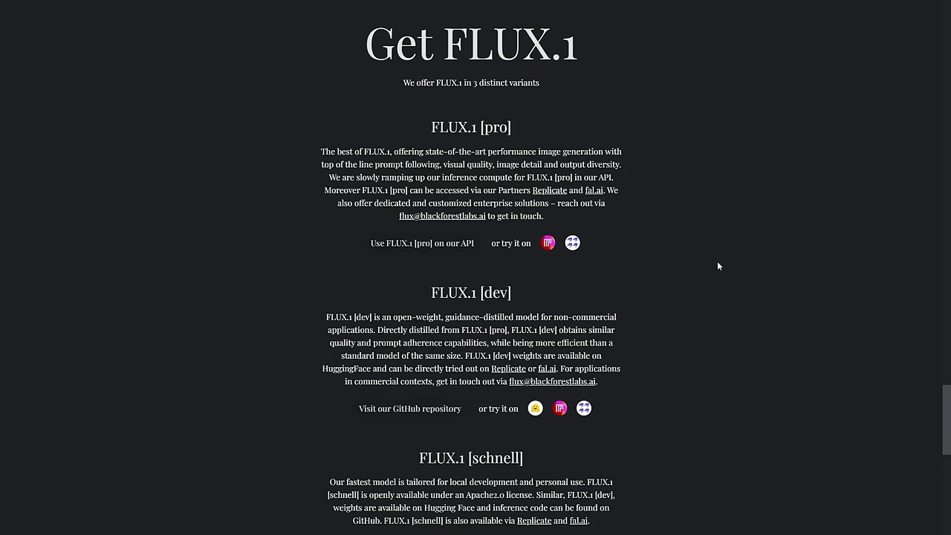
Scroll down the Get FLUX.1 page to see how each variant is accessed
scroll(717, 262, down, 1)
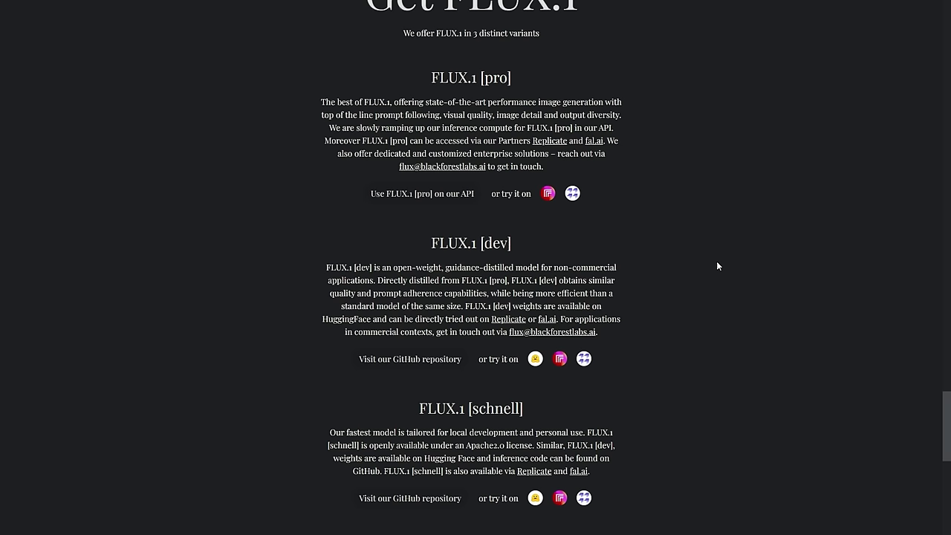
scroll(718, 266, down, 1)
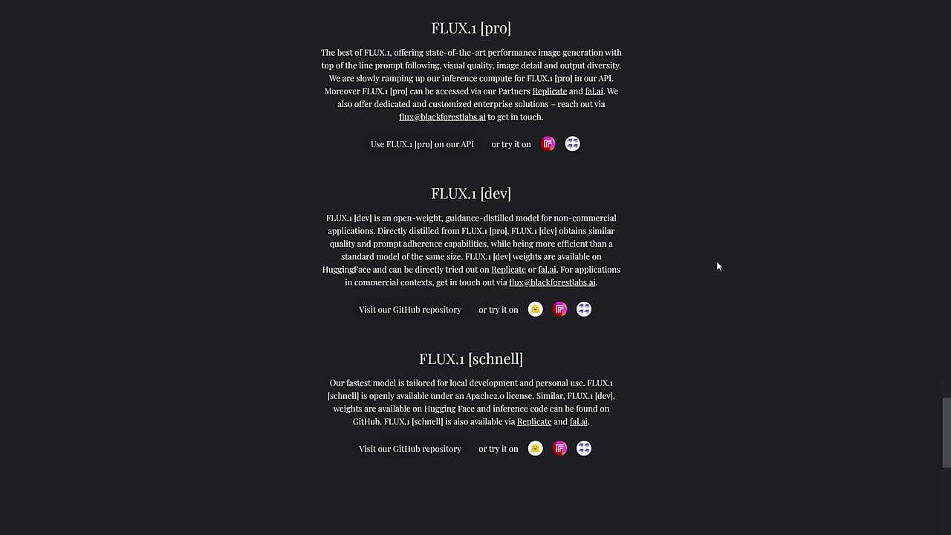